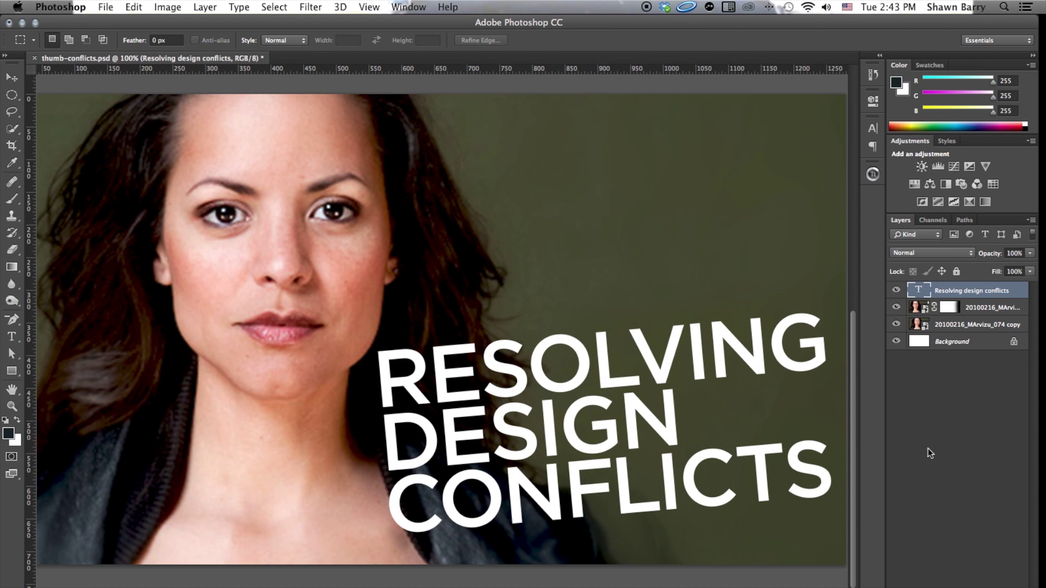
# Switch to InDesign and compare the plain portraits on pages 1 to 4 of DesignConflicts.indd.
pyautogui.moveTo(388, 569)
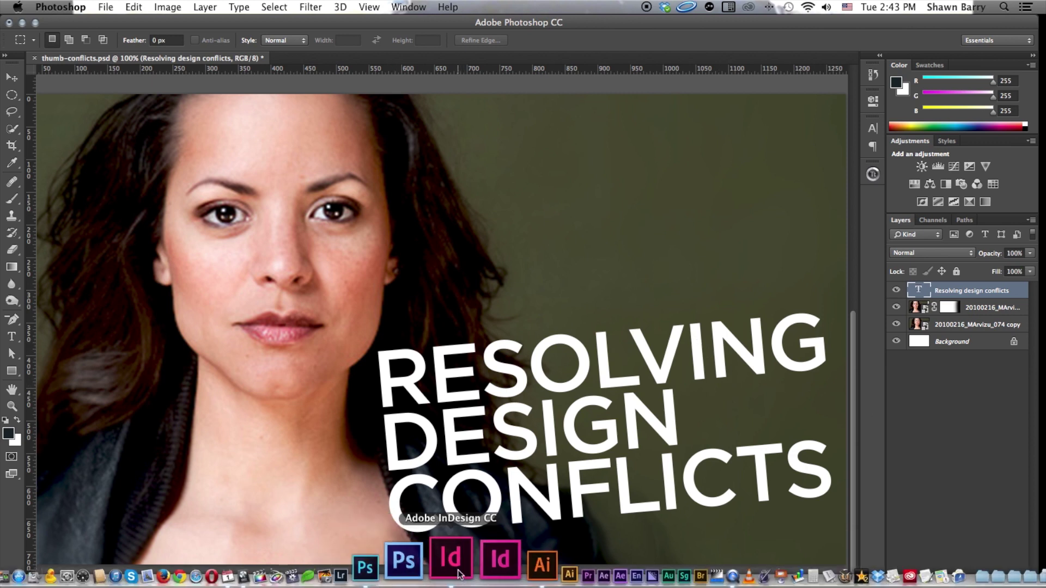
pyautogui.click(458, 573)
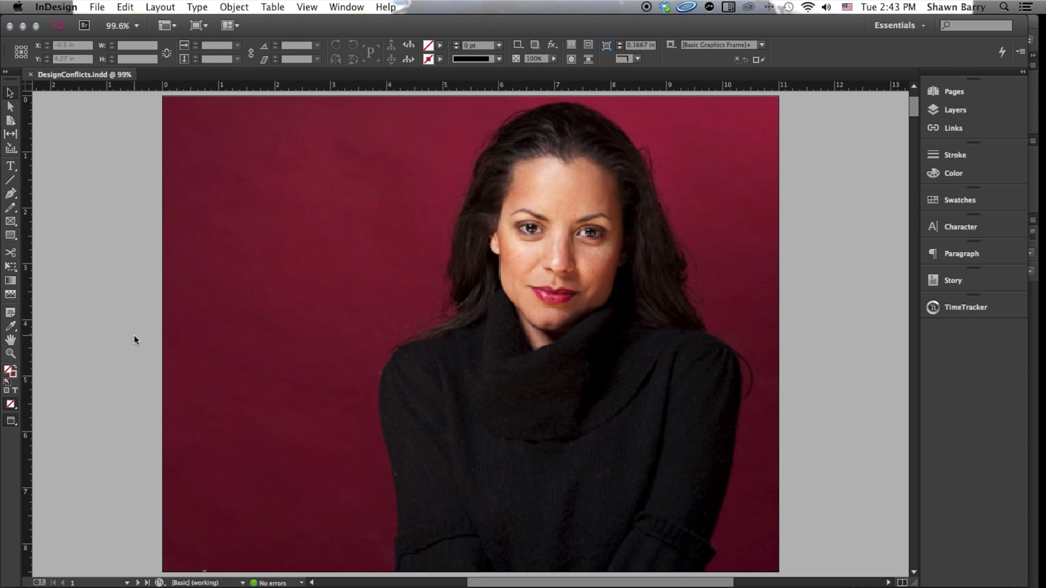
pyautogui.hotkey('shift', 'pagedown')
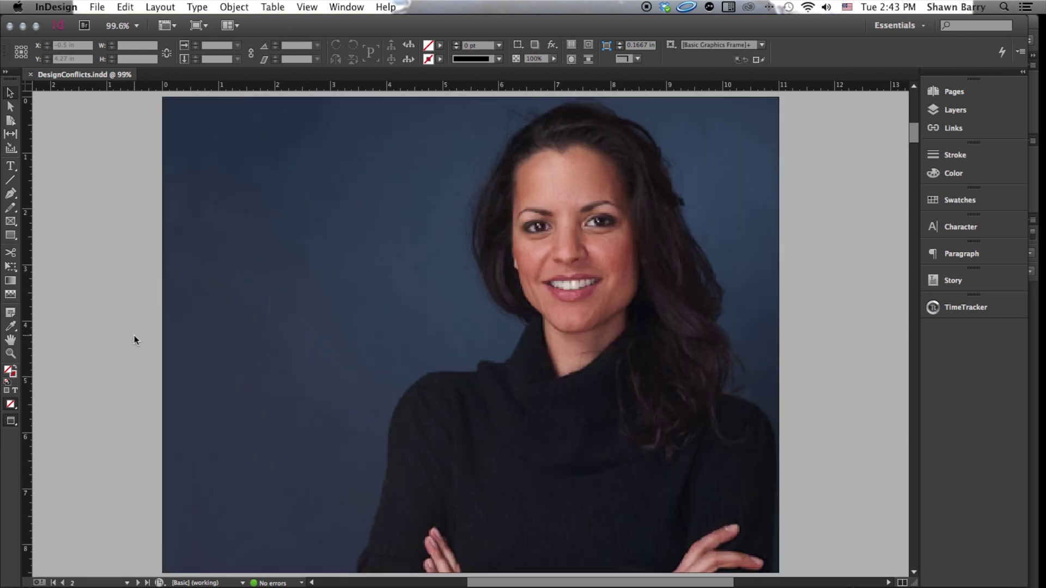
pyautogui.hotkey('shift', 'pagedown')
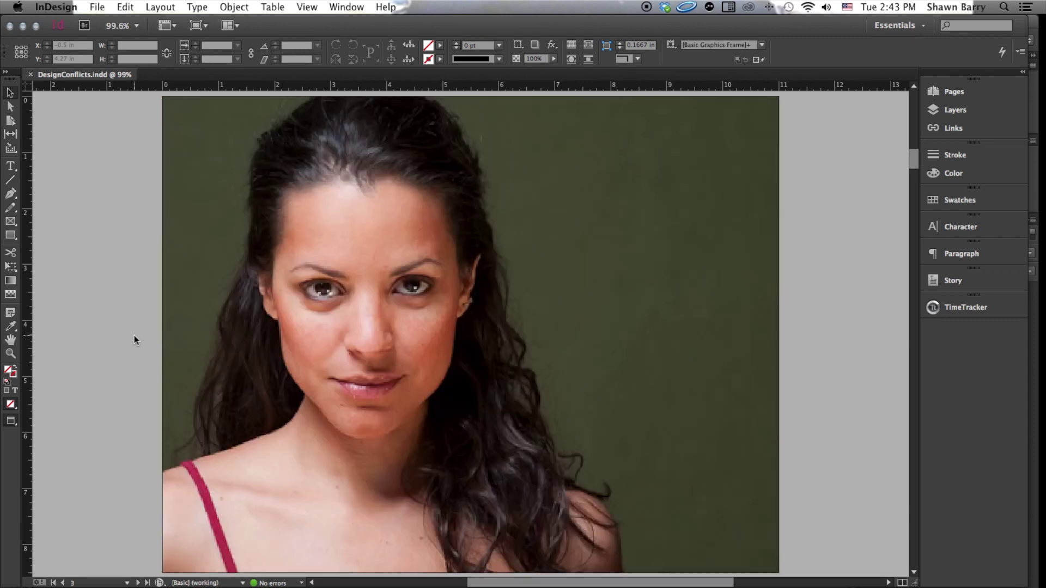
pyautogui.hotkey('shift', 'pagedown')
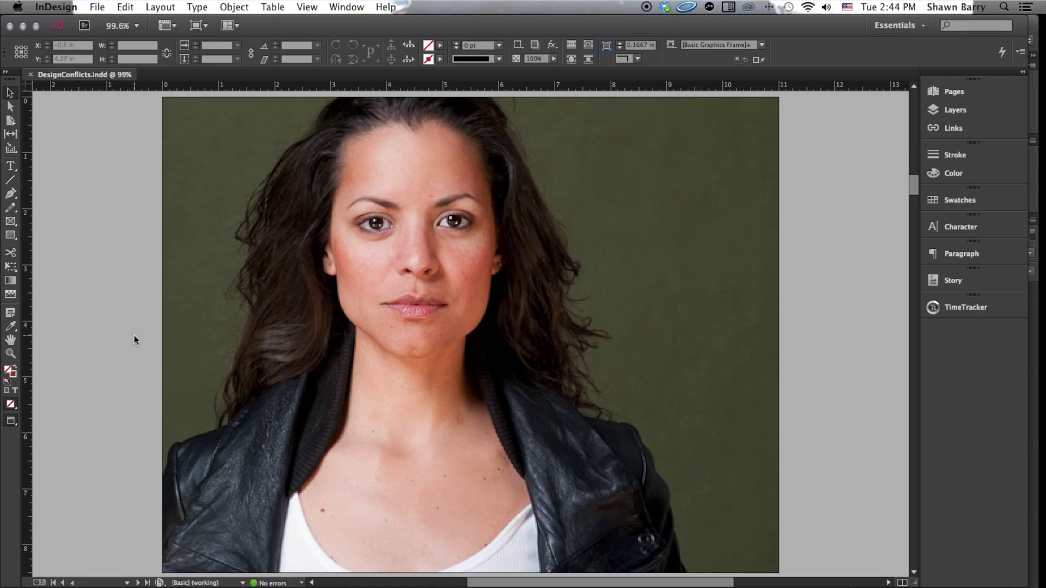
pyautogui.hotkey('shift', 'pageup')
pyautogui.hotkey('shift', 'pageup')
pyautogui.hotkey('shift', 'pageup')
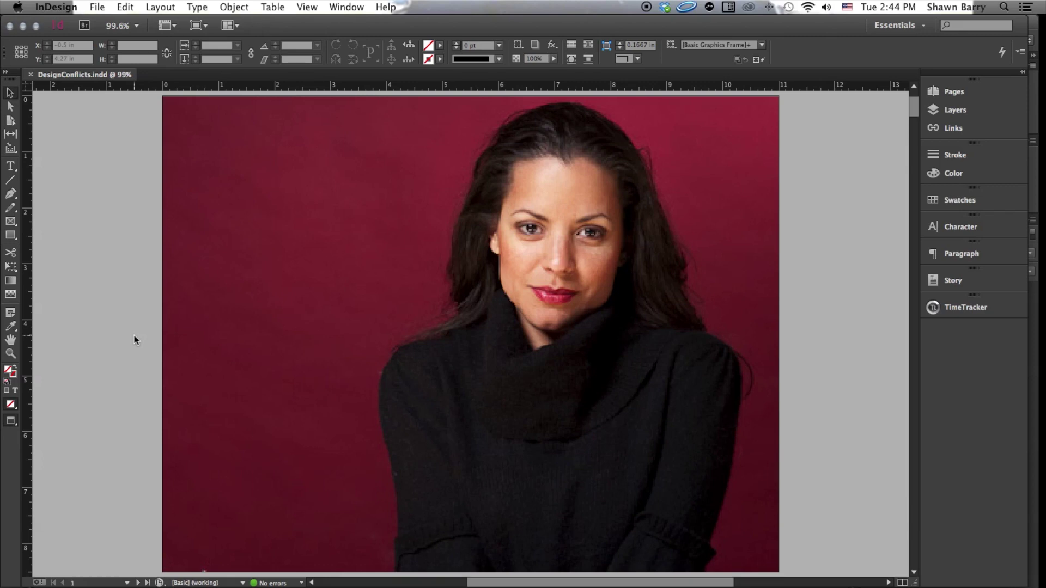
pyautogui.hotkey('shift', 'pagedown')
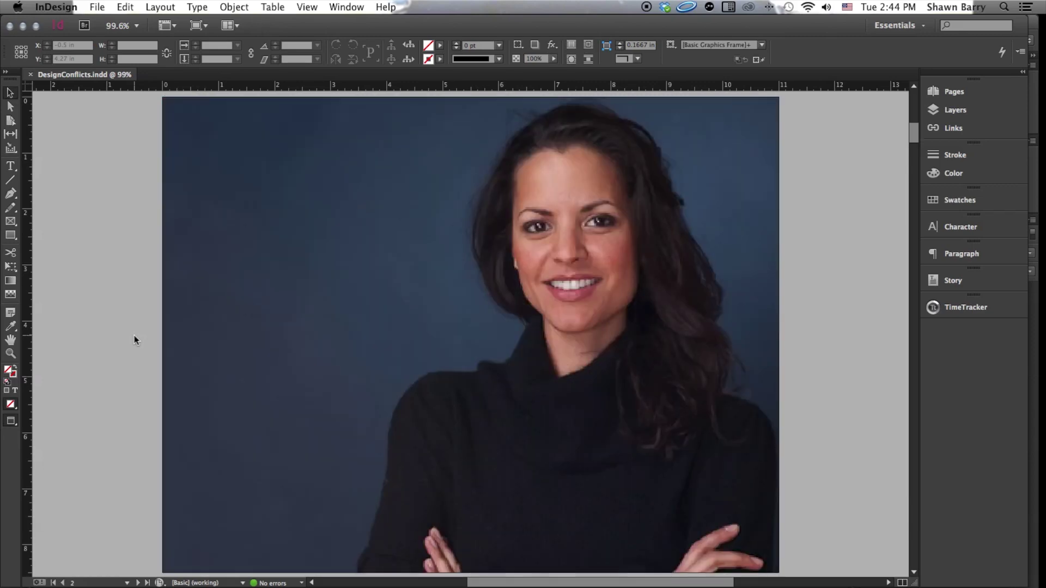
pyautogui.hotkey('shift', 'pagedown')
pyautogui.hotkey('shift', 'pagedown')
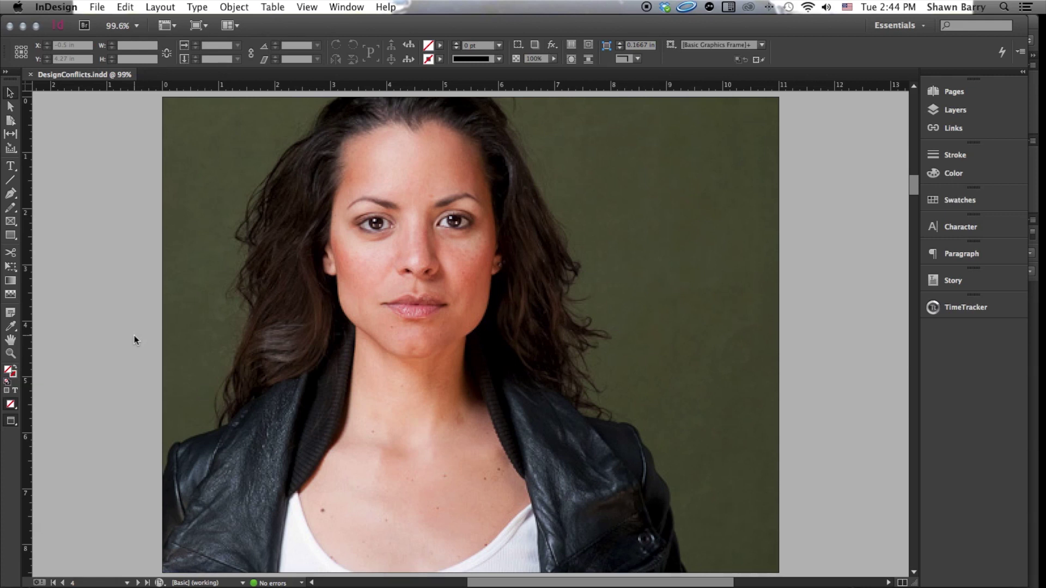
# Compare how the single-word captions on pages 5 to 8 suit the mood of each portrait.
pyautogui.hotkey('shift', 'pagedown')
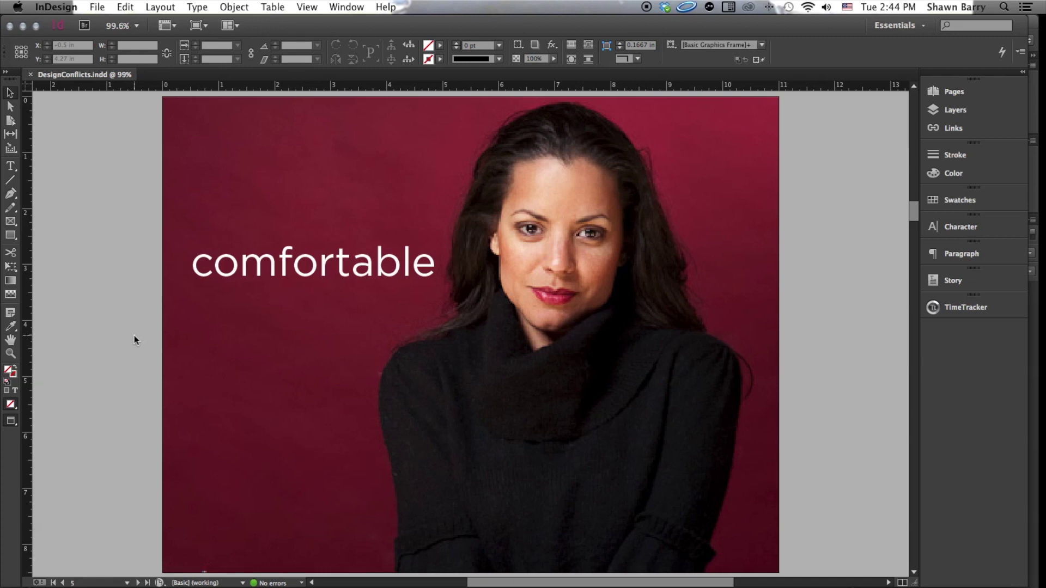
pyautogui.hotkey('shift', 'pagedown')
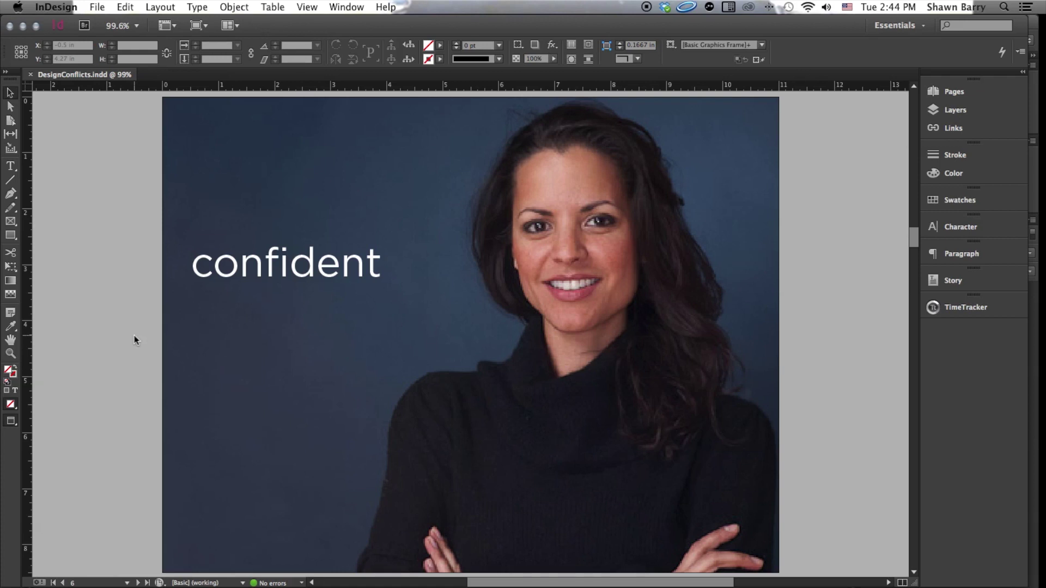
pyautogui.hotkey('shift', 'pagedown')
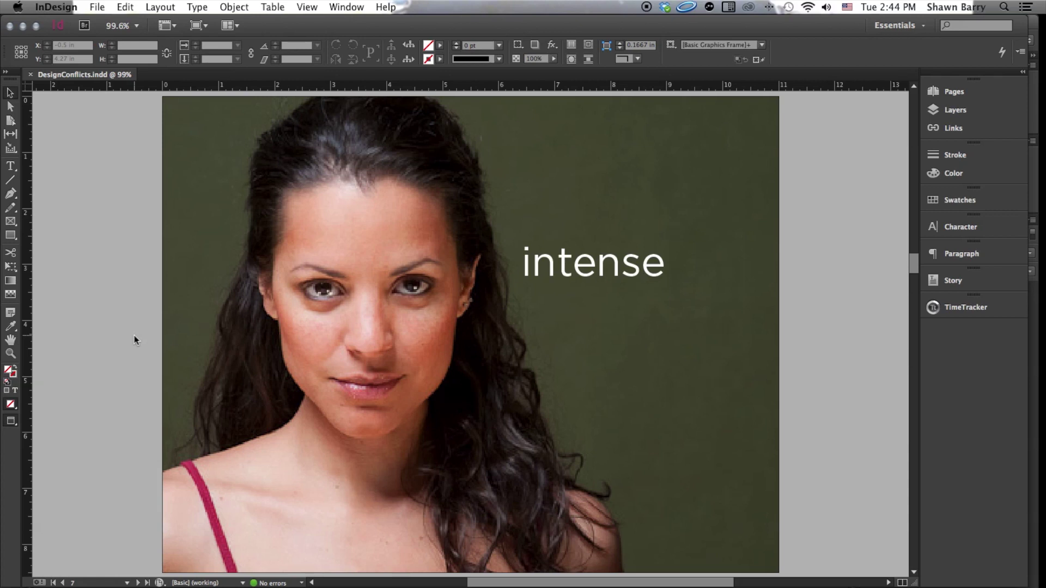
pyautogui.hotkey('shift', 'pagedown')
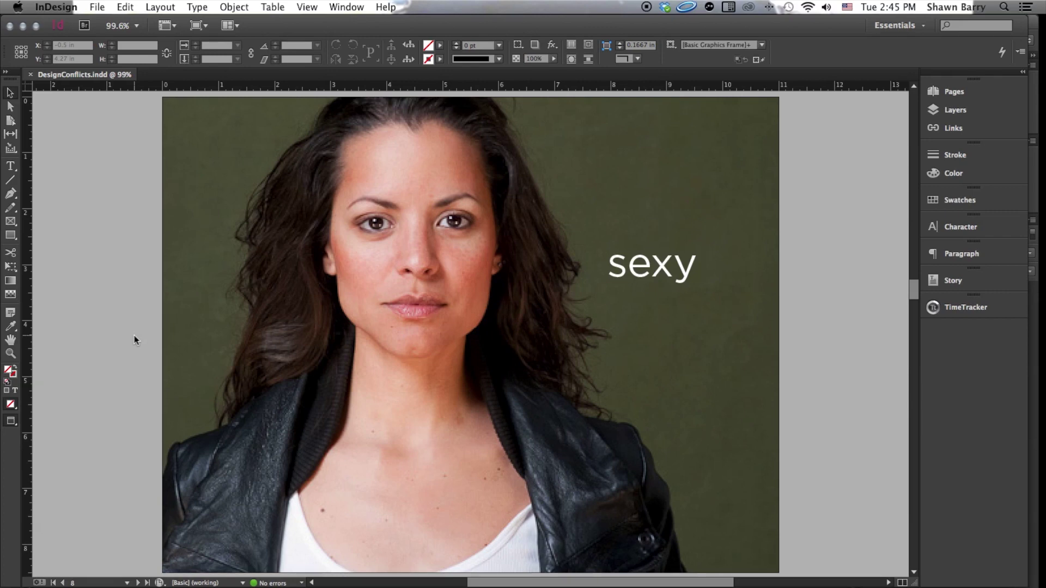
pyautogui.hotkey('shift', 'pageup')
pyautogui.hotkey('shift', 'pageup')
pyautogui.hotkey('shift', 'pageup')
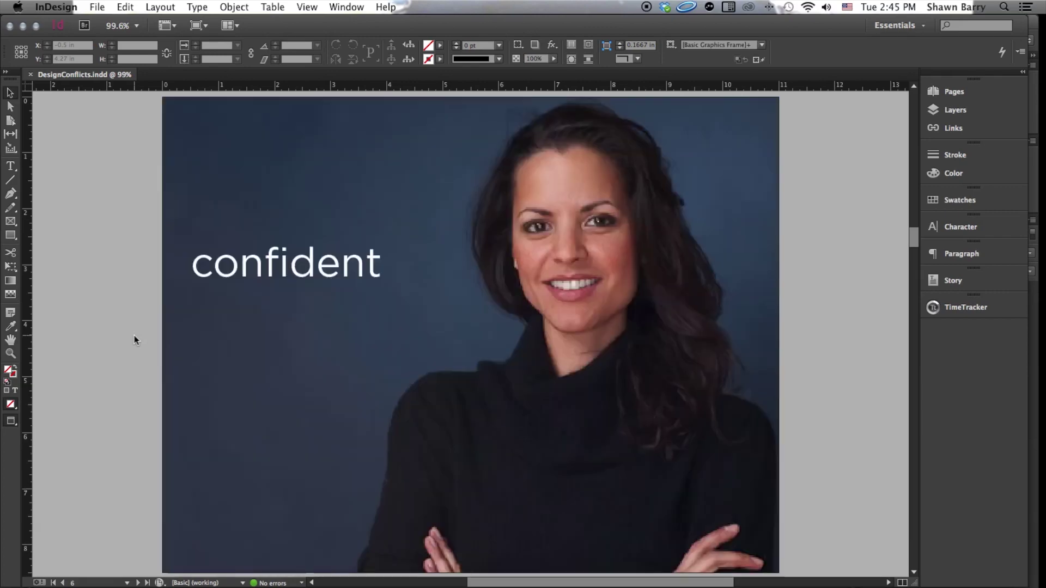
pyautogui.hotkey('shift', 'pagedown')
pyautogui.hotkey('shift', 'pagedown')
pyautogui.hotkey('shift', 'pagedown')
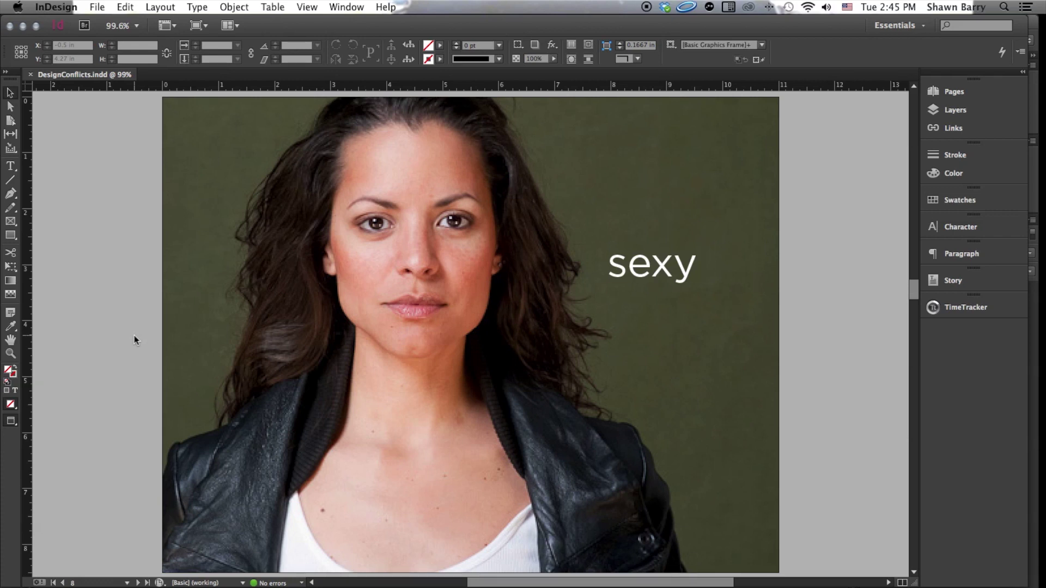
# Temporarily narrow the page 9 portrait frame to 2.94 in to view the colour bars on white, and restore it to 11 in.
pyautogui.hotkey('shift', 'pagedown')
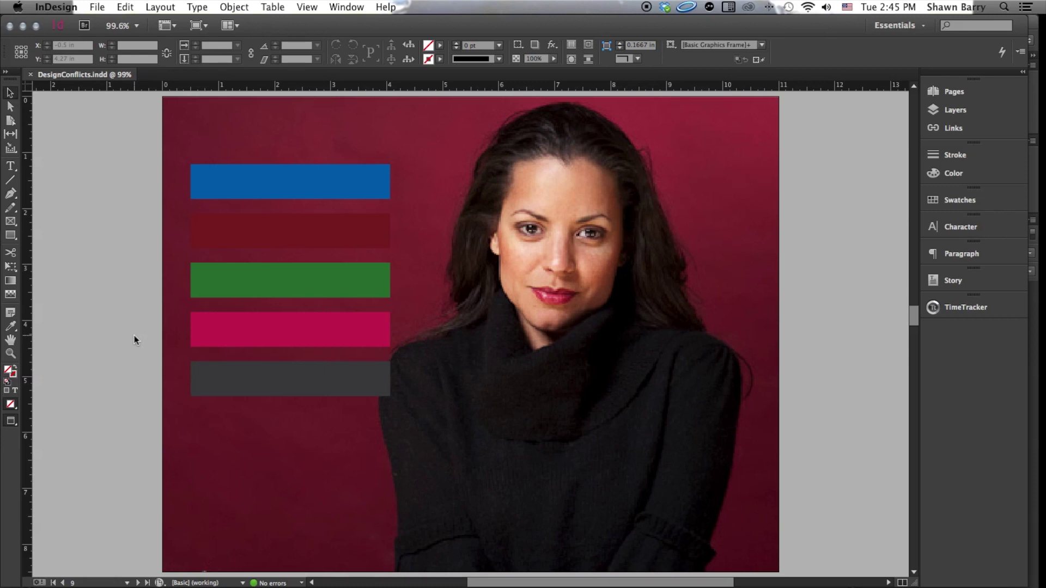
pyautogui.press('super+a')
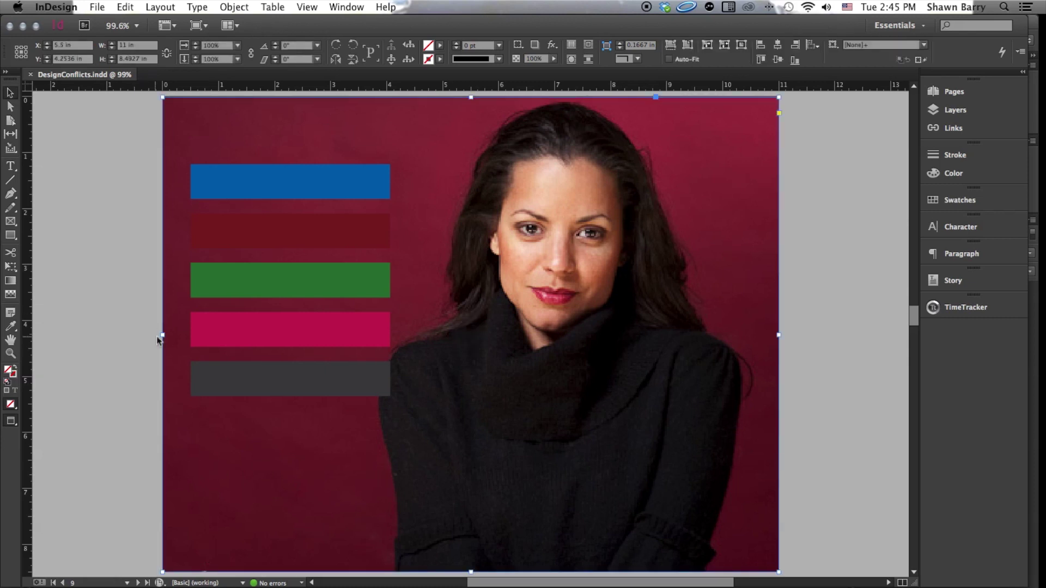
pyautogui.moveTo(369, 333); pyautogui.dragTo(614, 334)
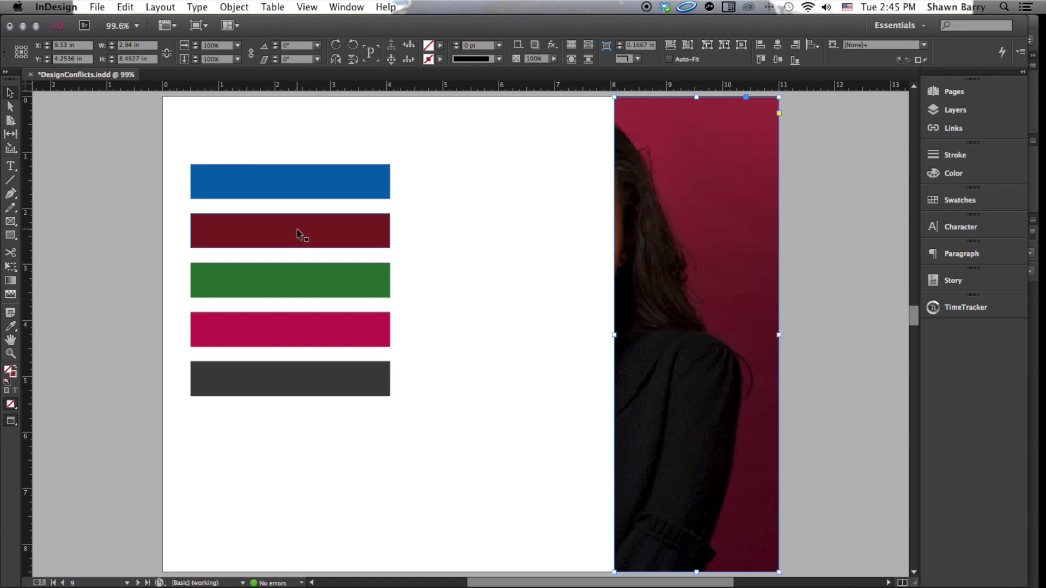
pyautogui.moveTo(615, 335); pyautogui.dragTo(162, 321)
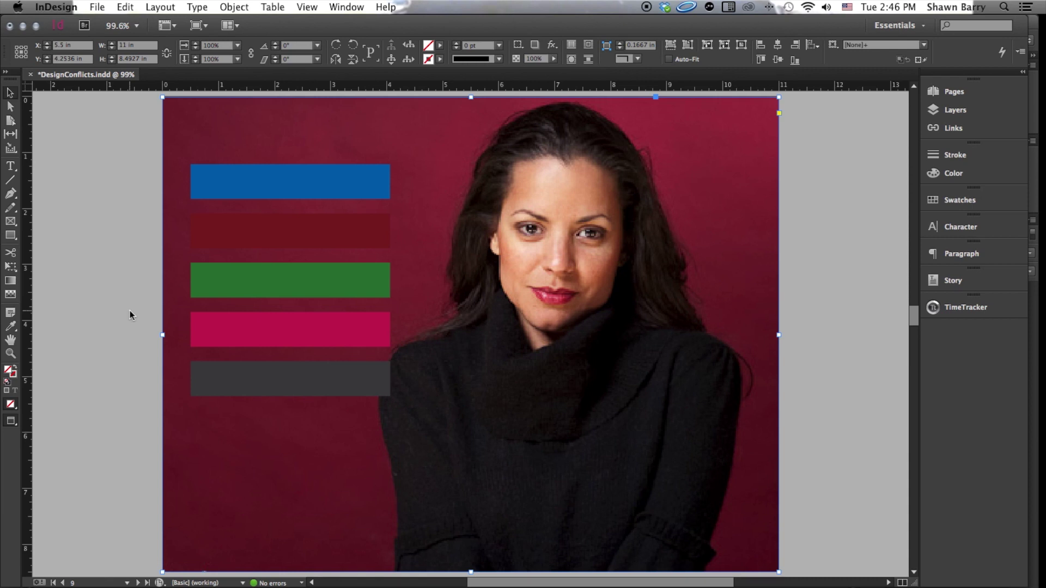
# Examine the dark red, green, pink and dark grey bars on page 9 one by one against the portrait.
pyautogui.click(280, 241)
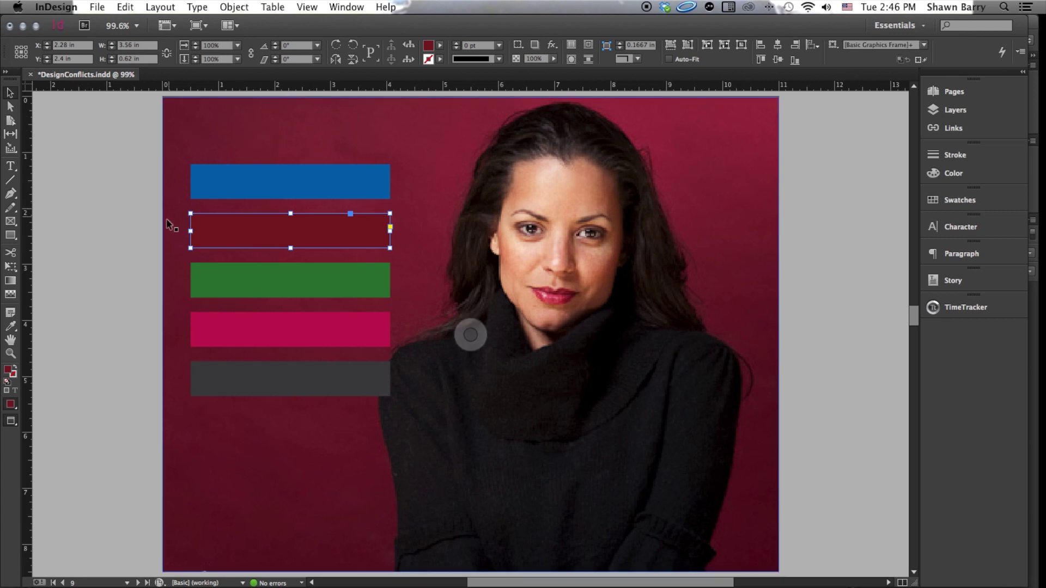
pyautogui.click(219, 279)
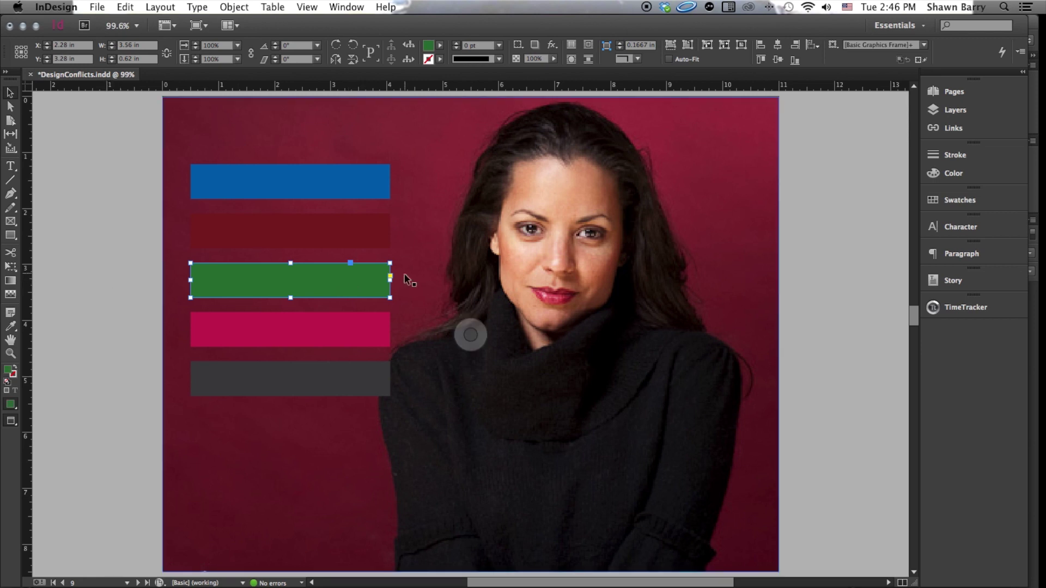
pyautogui.click(259, 331)
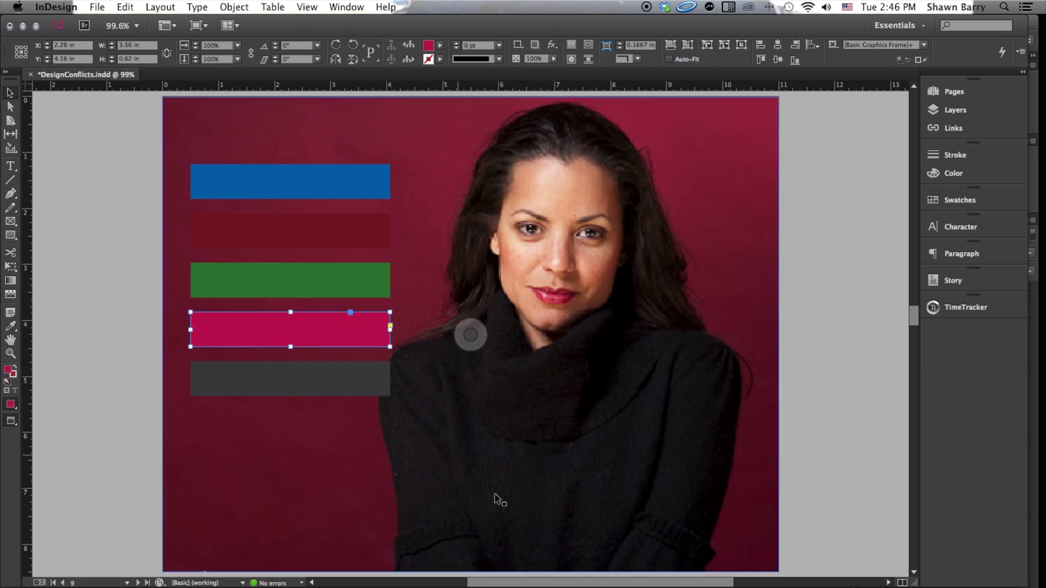
pyautogui.click(309, 364)
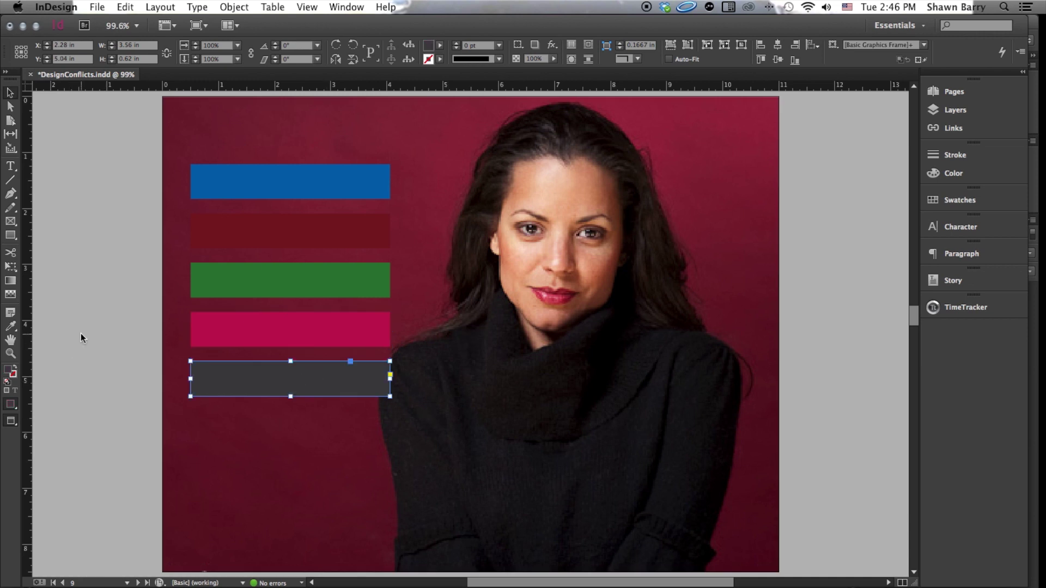
pyautogui.click(80, 338)
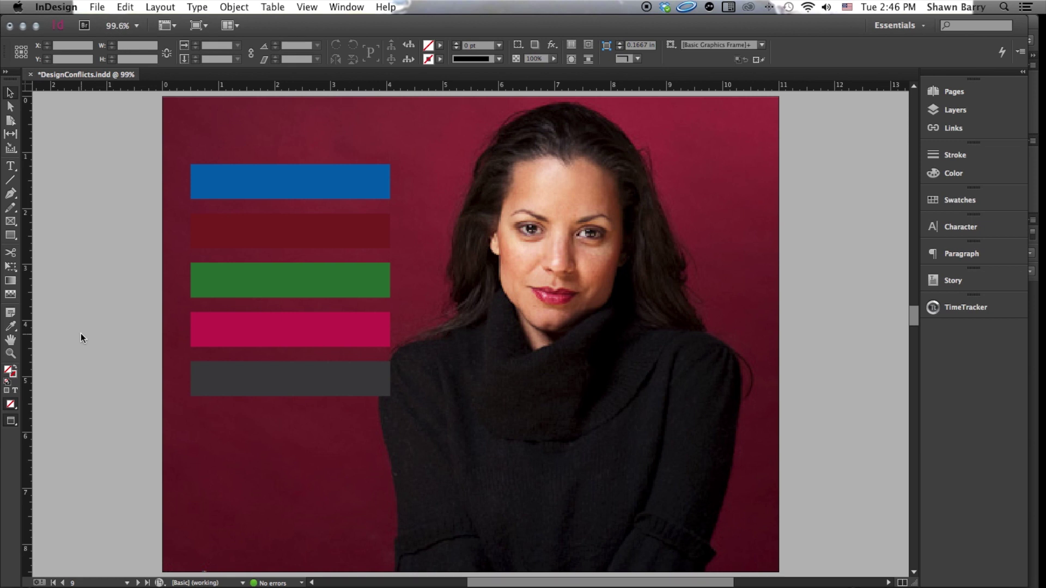
# Compare the page 9 colour bars with the alternative palette on page 10, ending on page 10.
pyautogui.hotkey('shift', 'pagedown')
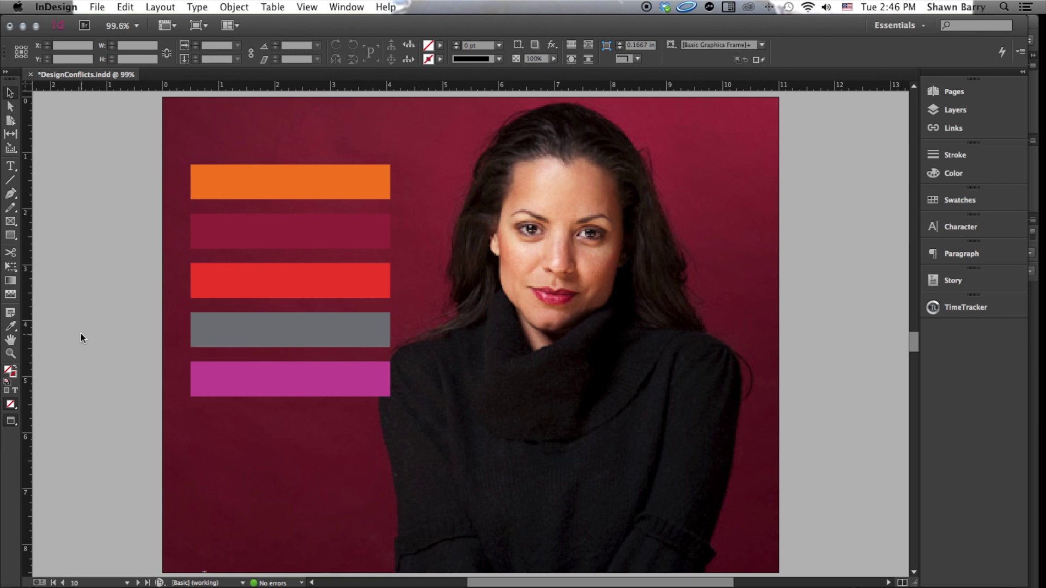
pyautogui.hotkey('shift', 'pageup')
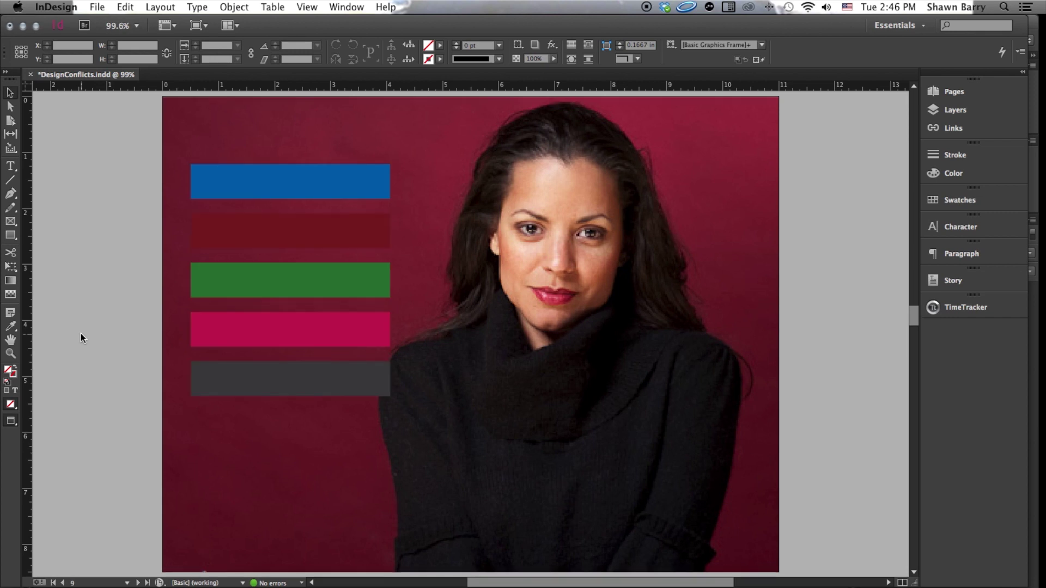
pyautogui.hotkey('shift', 'pagedown')
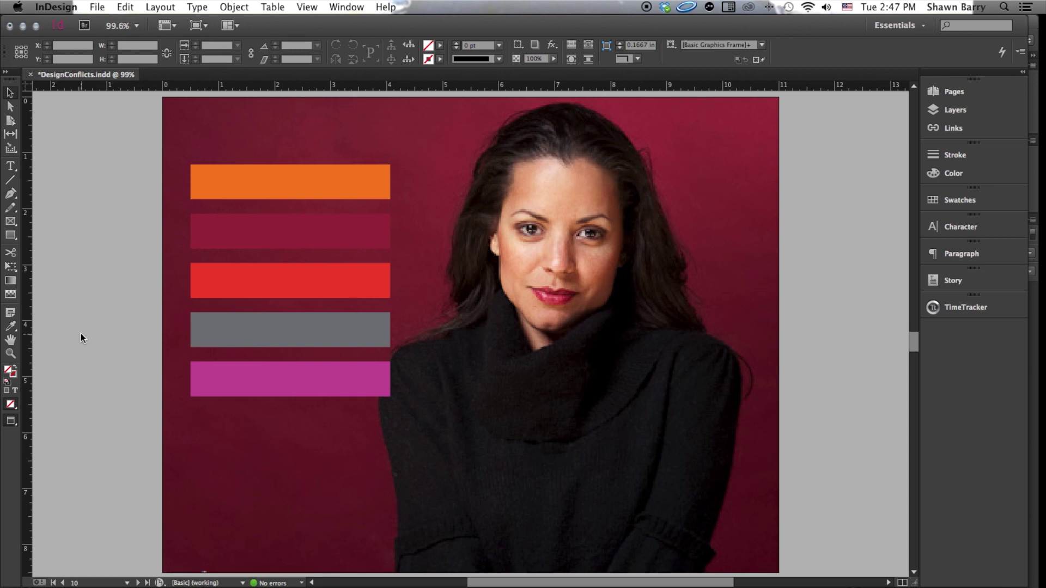
# Compare the script and sans-serif name and title treatments on pages 11 to 13 against their portraits.
pyautogui.hotkey('shift', 'pagedown')
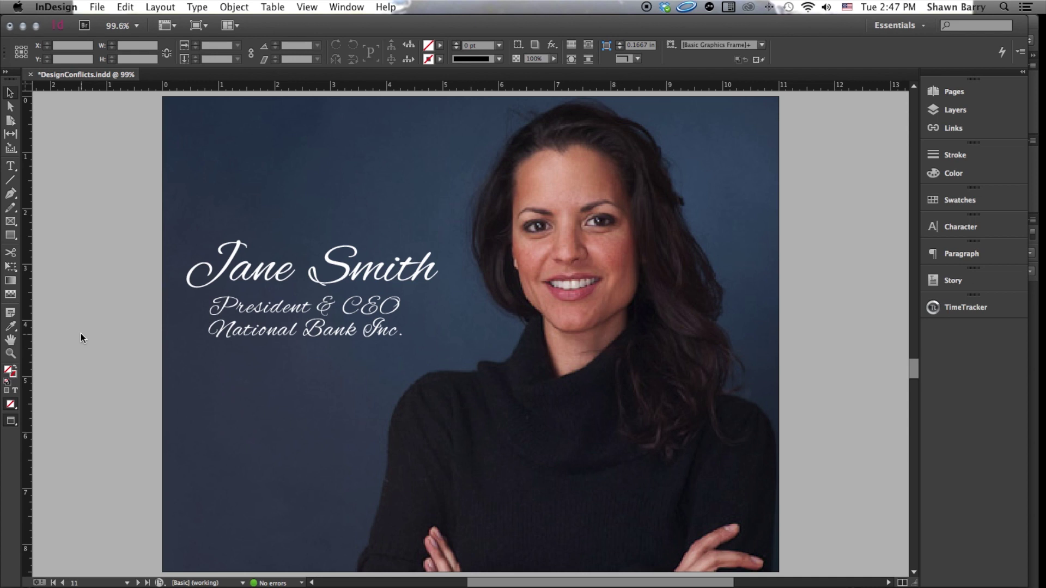
pyautogui.hotkey('shift', 'pagedown')
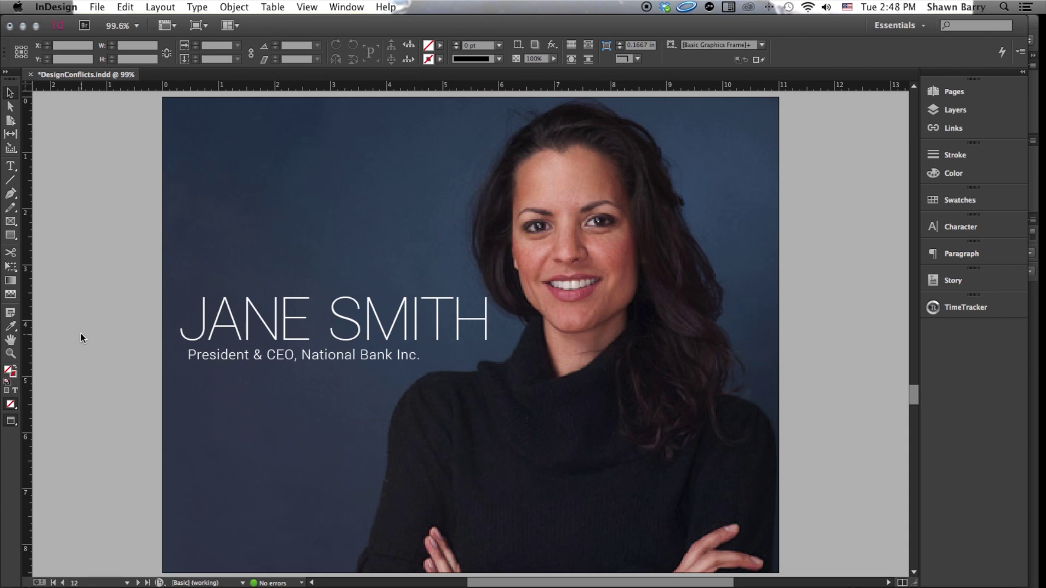
pyautogui.hotkey('shift', 'pageup')
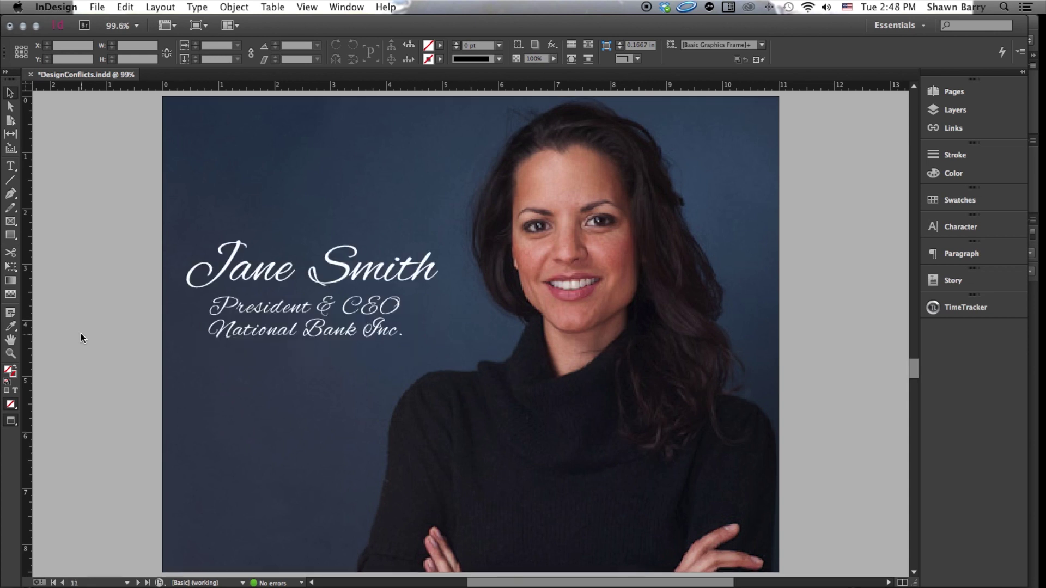
pyautogui.hotkey('shift', 'pagedown')
pyautogui.hotkey('shift', 'pagedown')
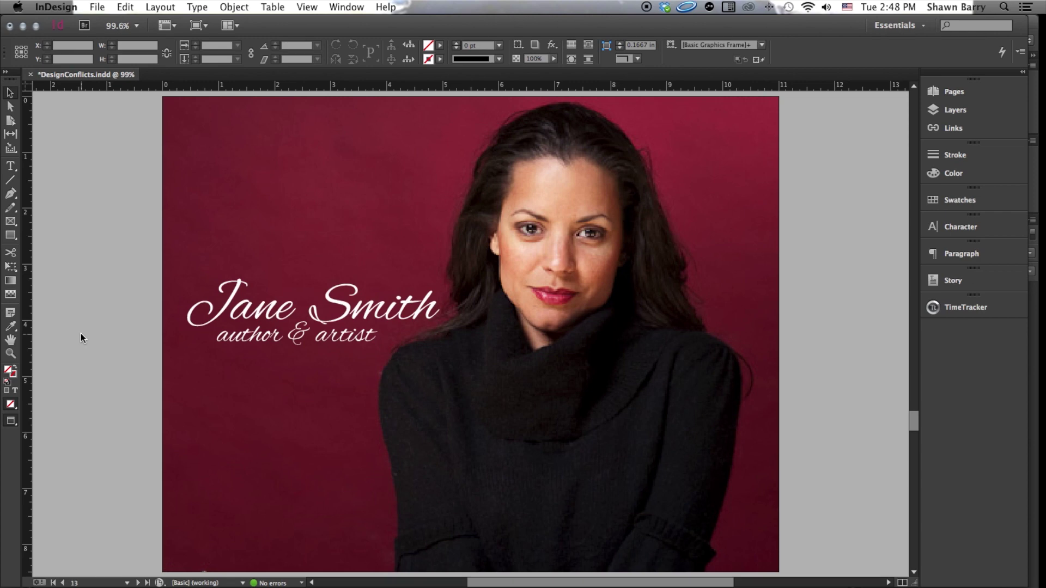
# Compare the small centred body text on page 14 with the full-page text overlay on page 15.
pyautogui.hotkey('shift', 'pagedown')
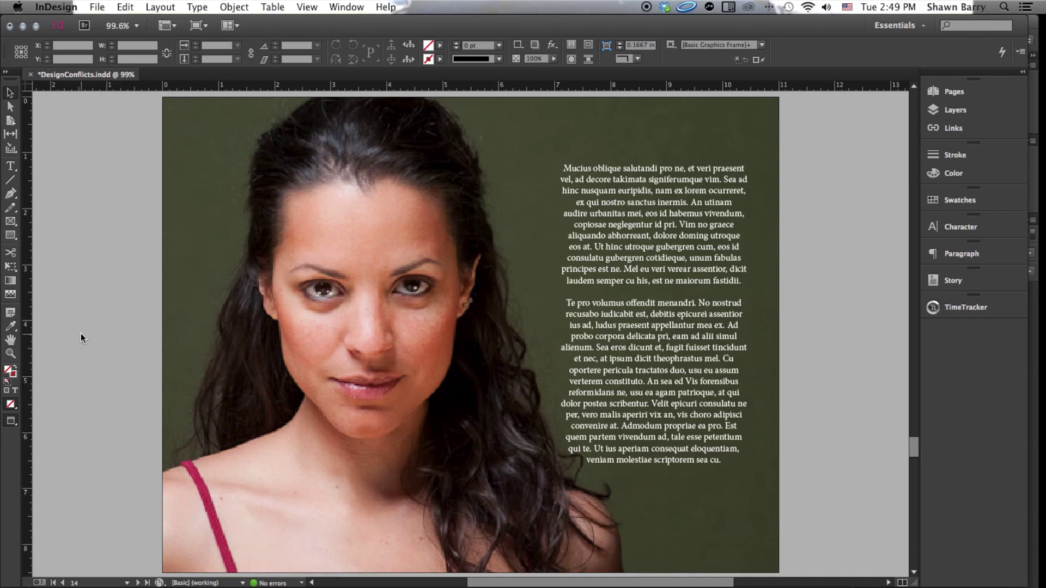
pyautogui.hotkey('shift', 'pagedown')
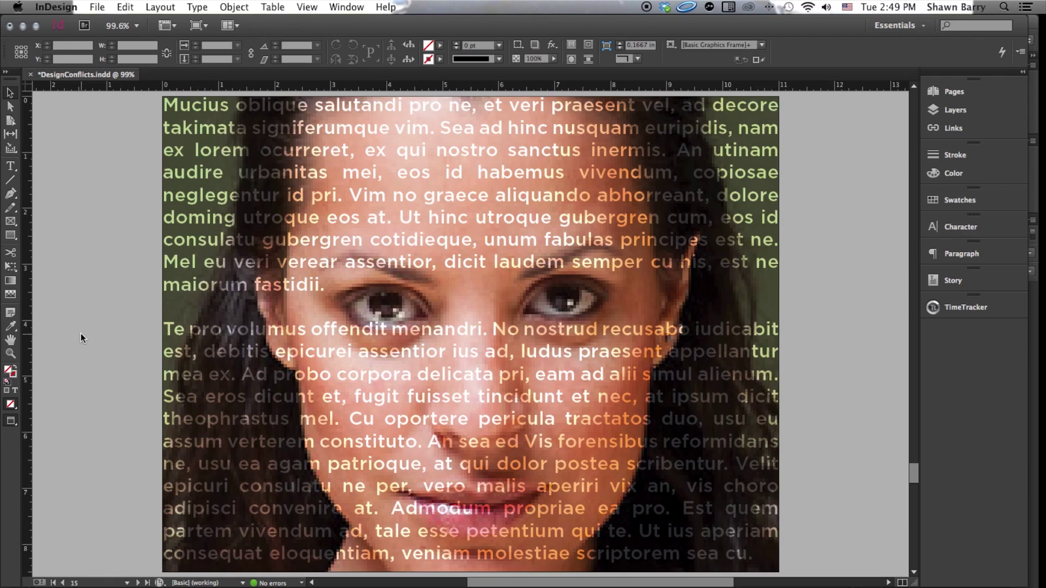
pyautogui.hotkey('shift', 'pageup')
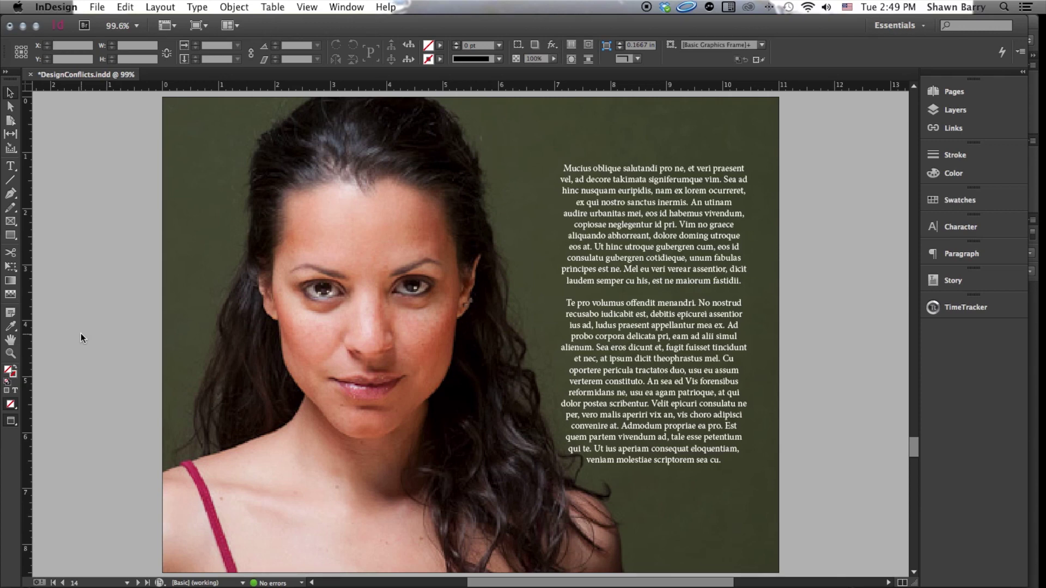
pyautogui.hotkey('shift', 'pagedown')
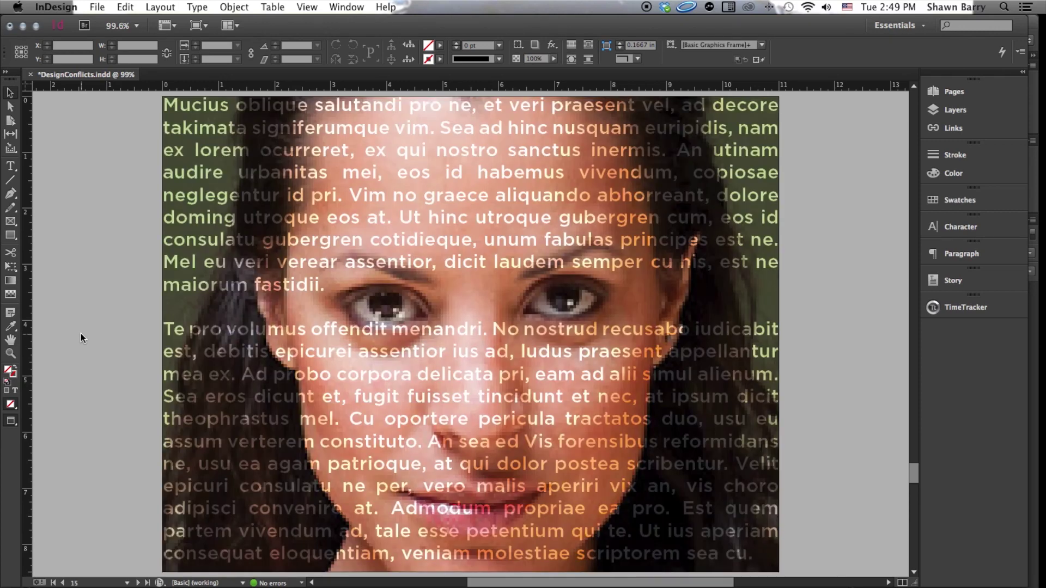
pyautogui.hotkey('shift', 'pageup')
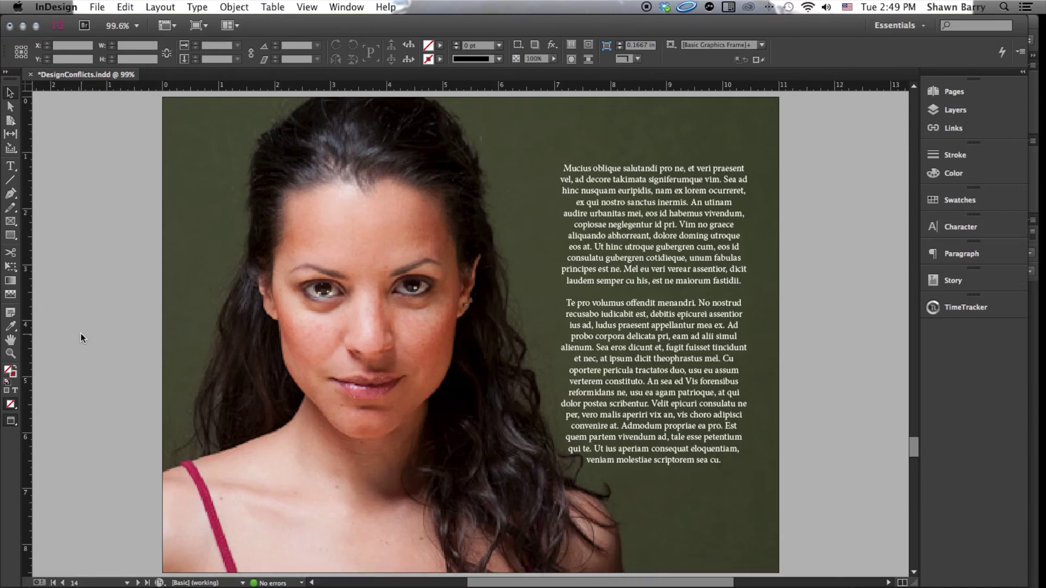
# Compare the full-page text overlay on the green-background portrait of page 15 with the smiling blue-background version on page 16.
pyautogui.hotkey('shift', 'pagedown')
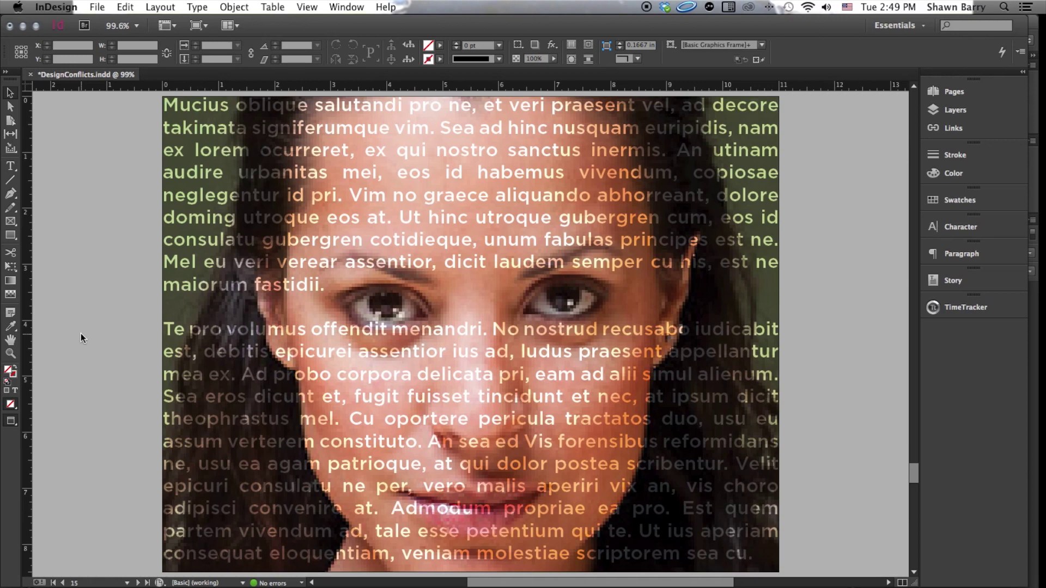
pyautogui.hotkey('shift', 'pagedown')
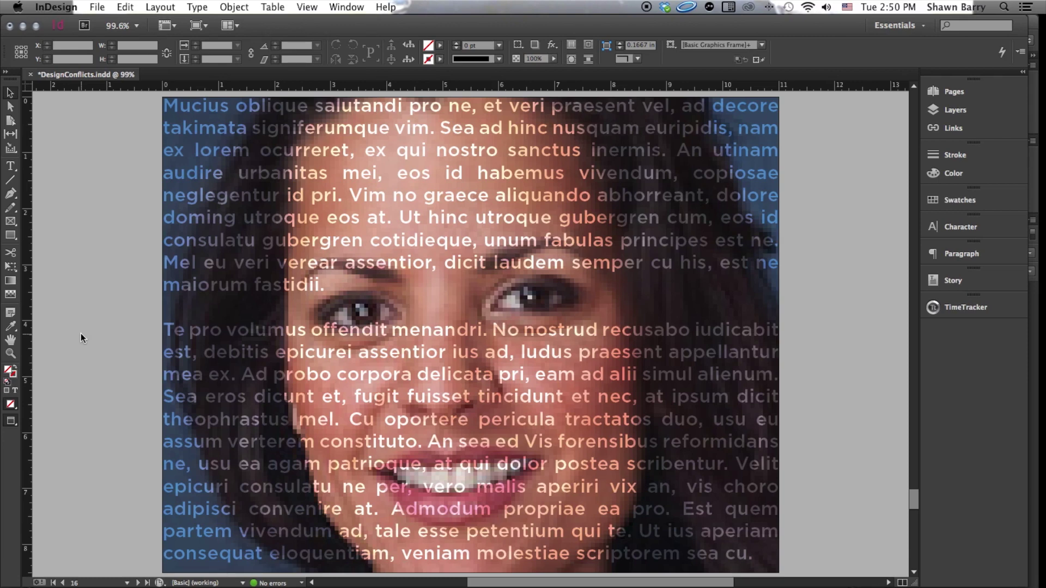
pyautogui.hotkey('shift', 'pageup')
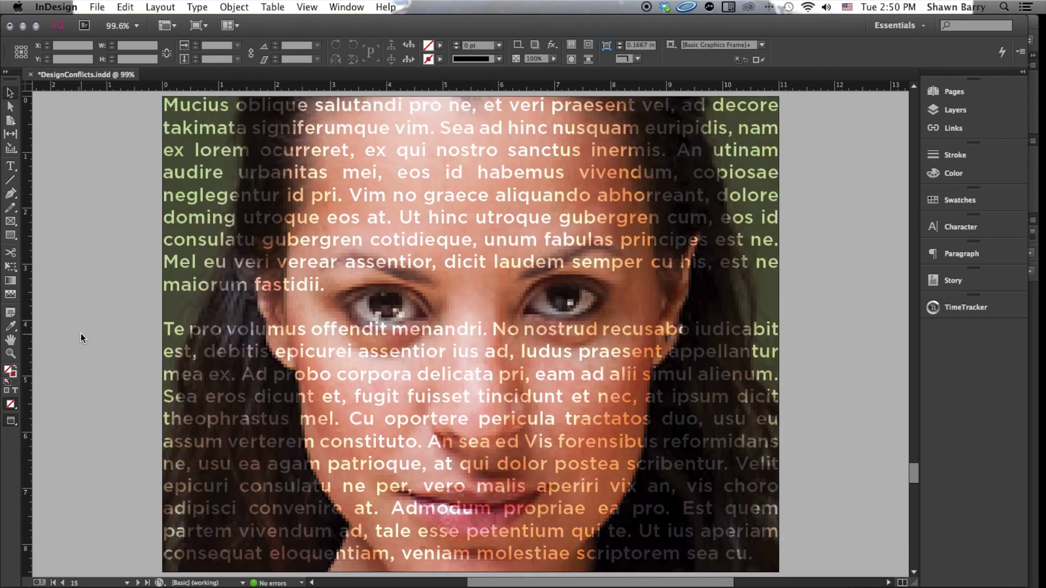
pyautogui.hotkey('shift', 'pagedown')
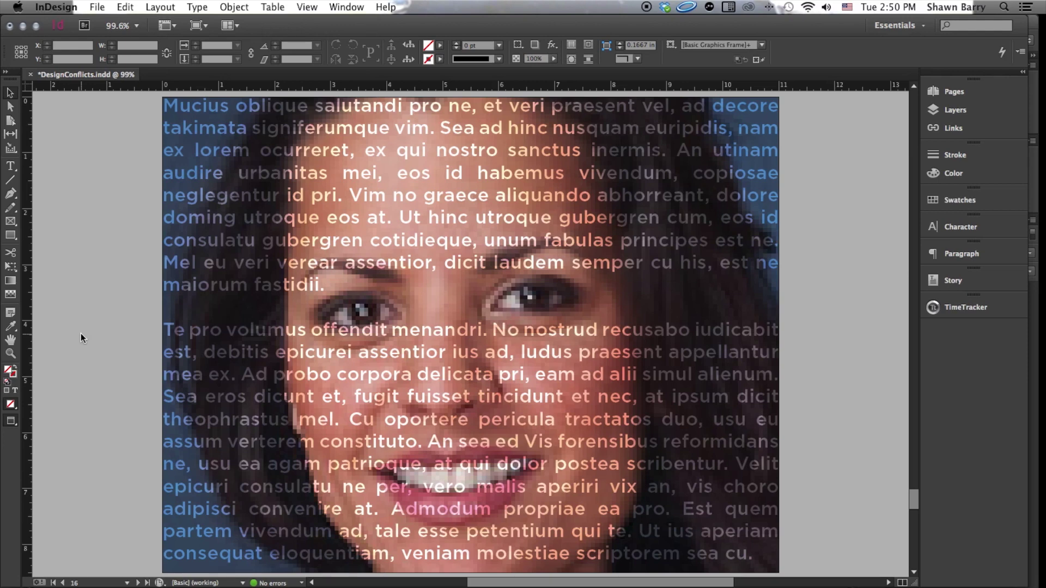
# Compare the plain sans-serif "sexy" on page 17 with the large brush-style lettering on page 18.
pyautogui.hotkey('shift', 'pagedown')
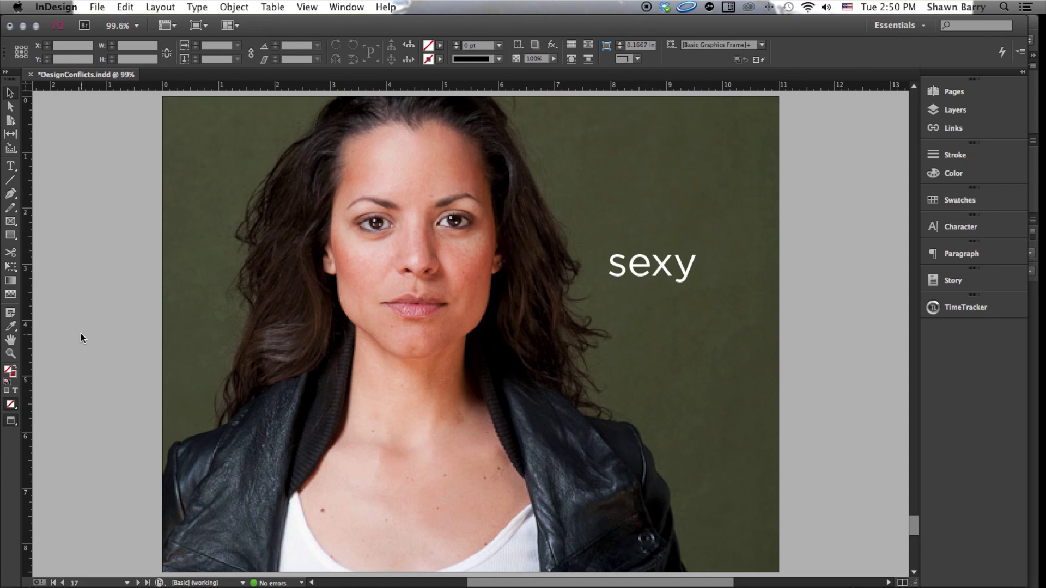
pyautogui.hotkey('shift', 'pagedown')
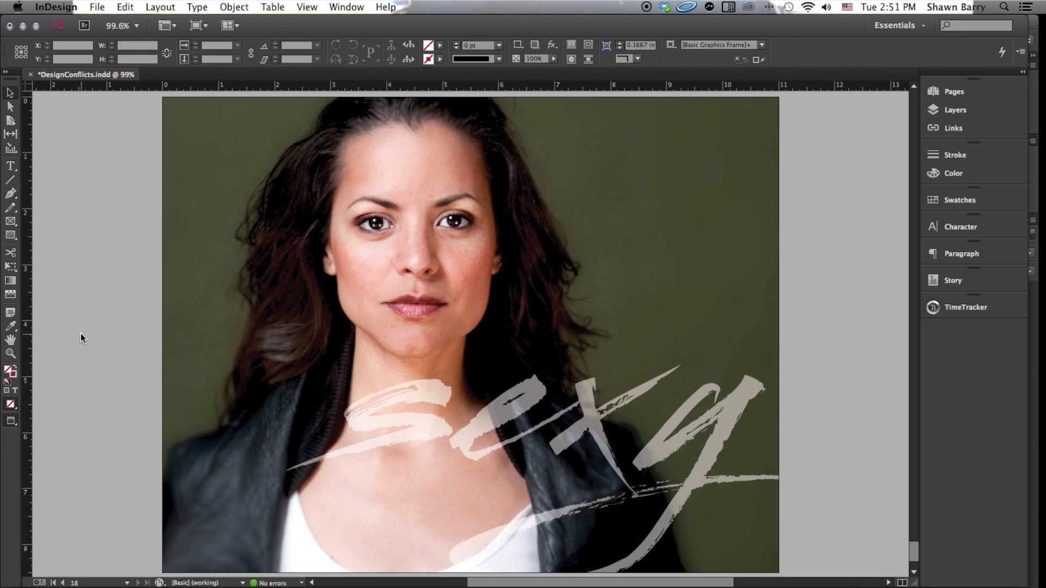
pyautogui.hotkey('shift', 'pageup')
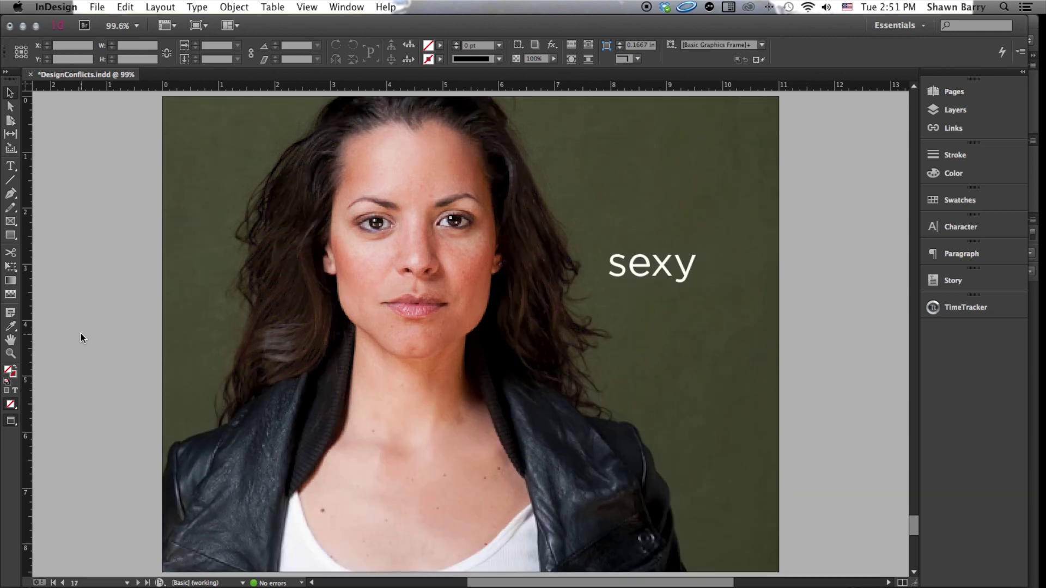
pyautogui.hotkey('shift', 'pagedown')
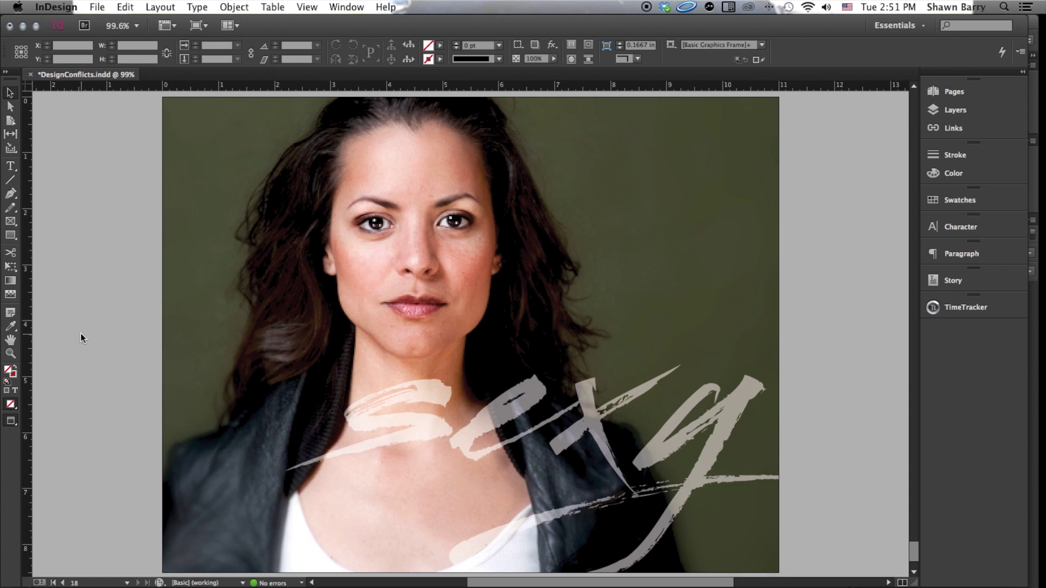
pyautogui.hotkey('shift', 'pageup')
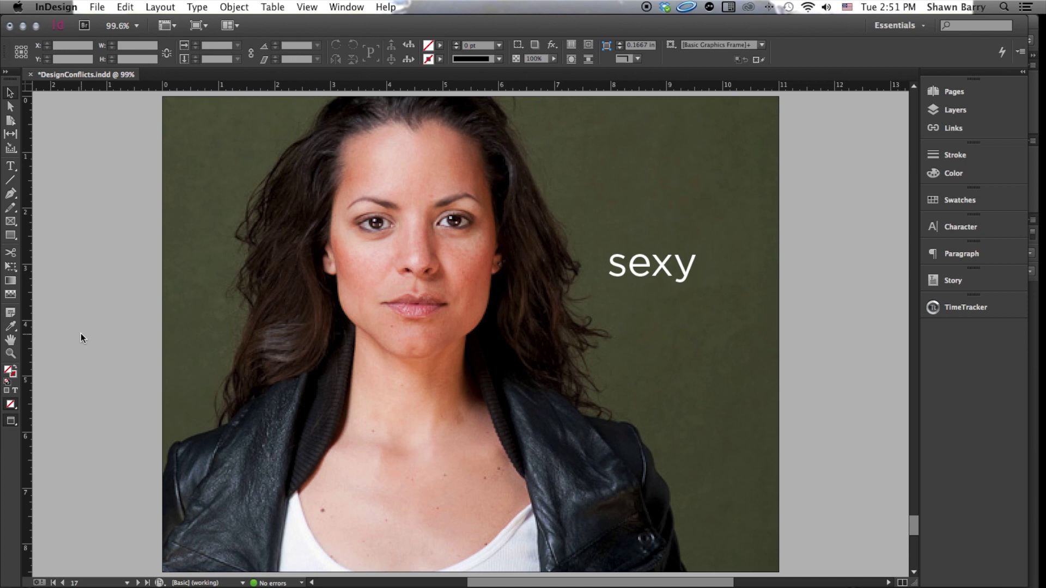
# Replace the brush-style lettering on page 18 with an in-place copy of page 17's plain "sexy" text, and compare both pages.
pyautogui.click(644, 267)
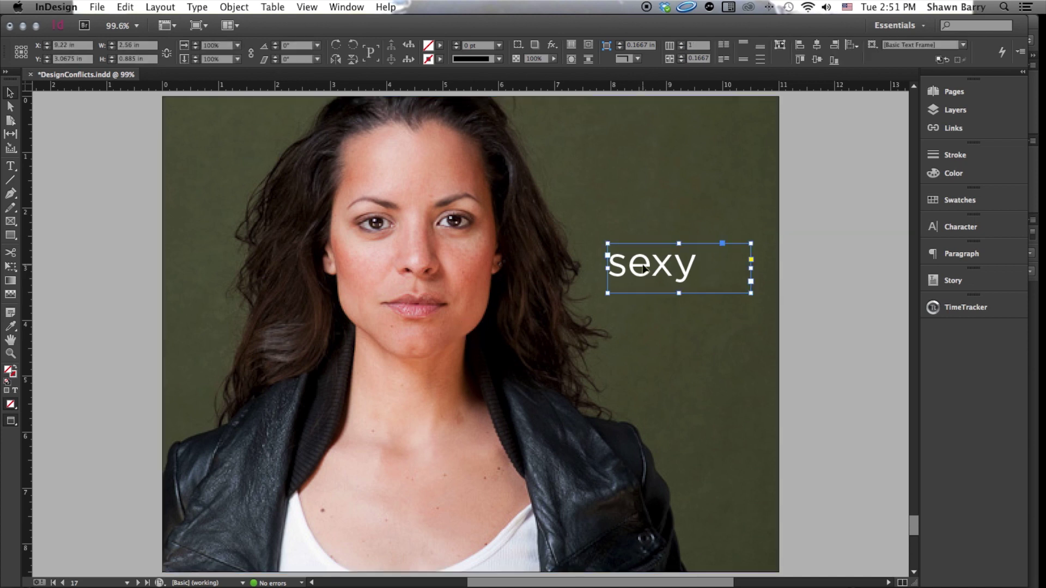
pyautogui.hotkey('shift', 'pagedown')
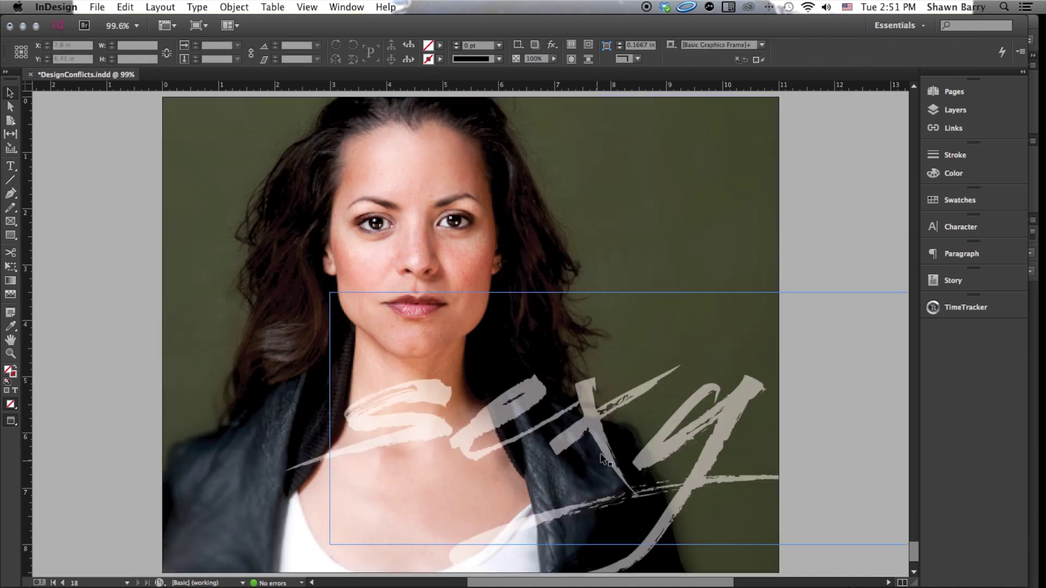
pyautogui.click(602, 458)
pyautogui.press('Delete')
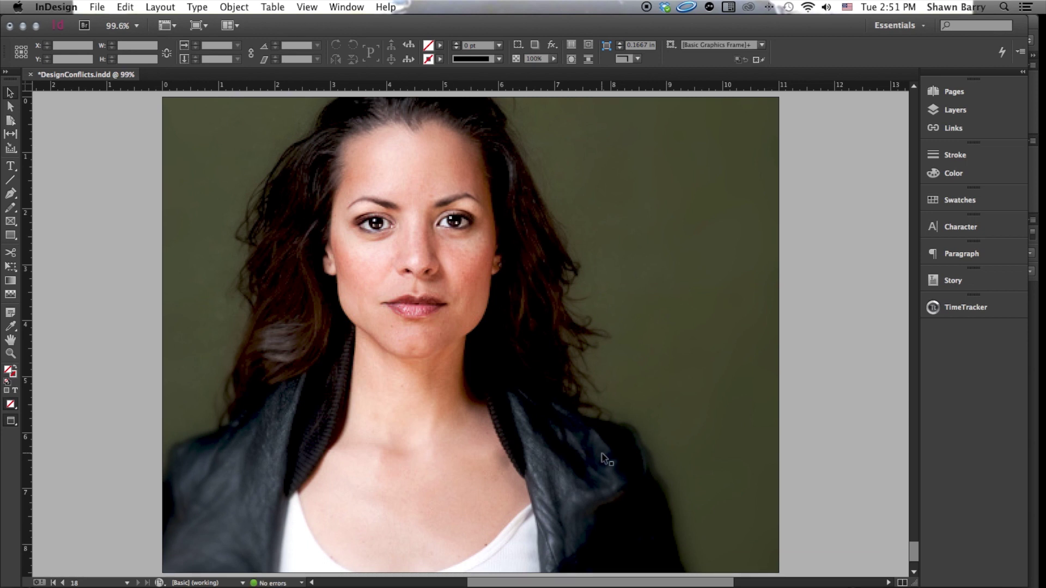
pyautogui.press('super+z')
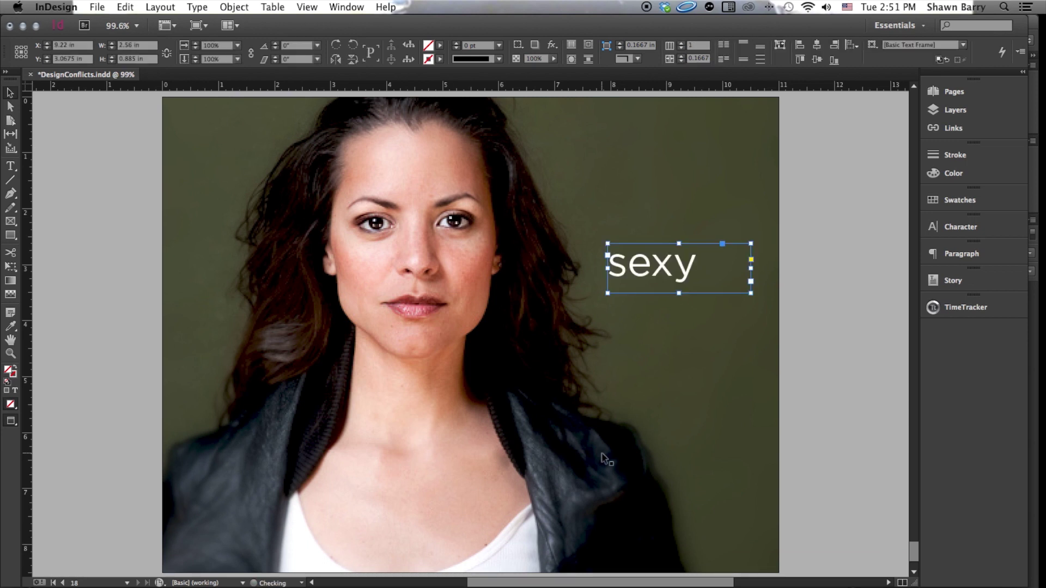
pyautogui.click(815, 330)
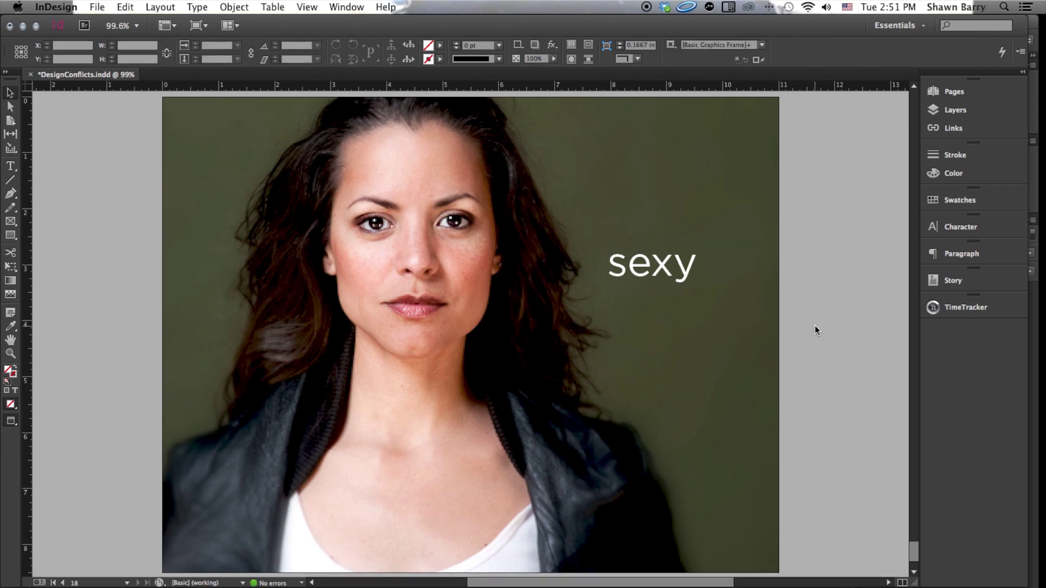
pyautogui.hotkey('shift', 'pageup')
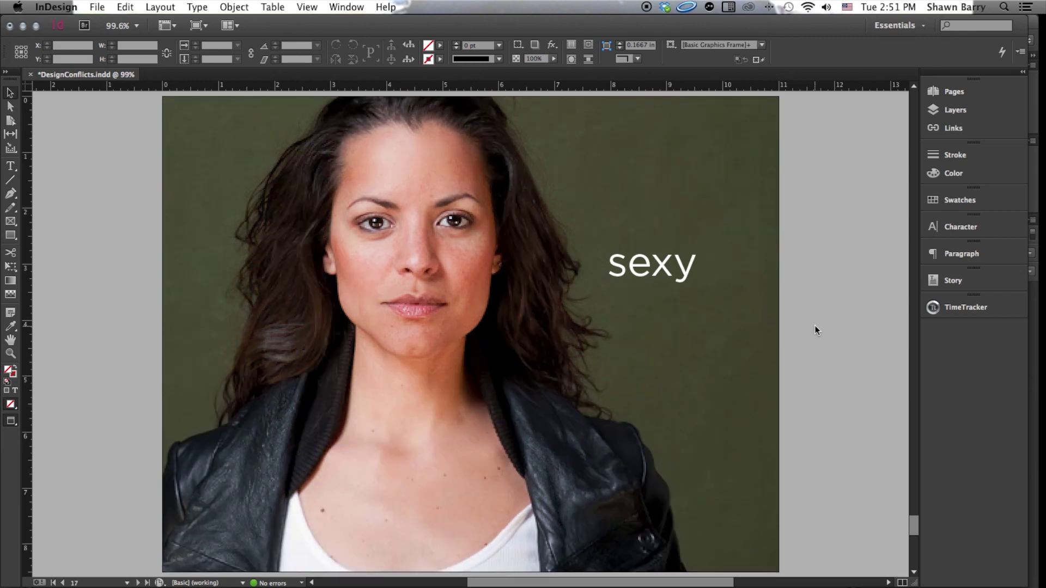
pyautogui.hotkey('shift', 'pagedown')
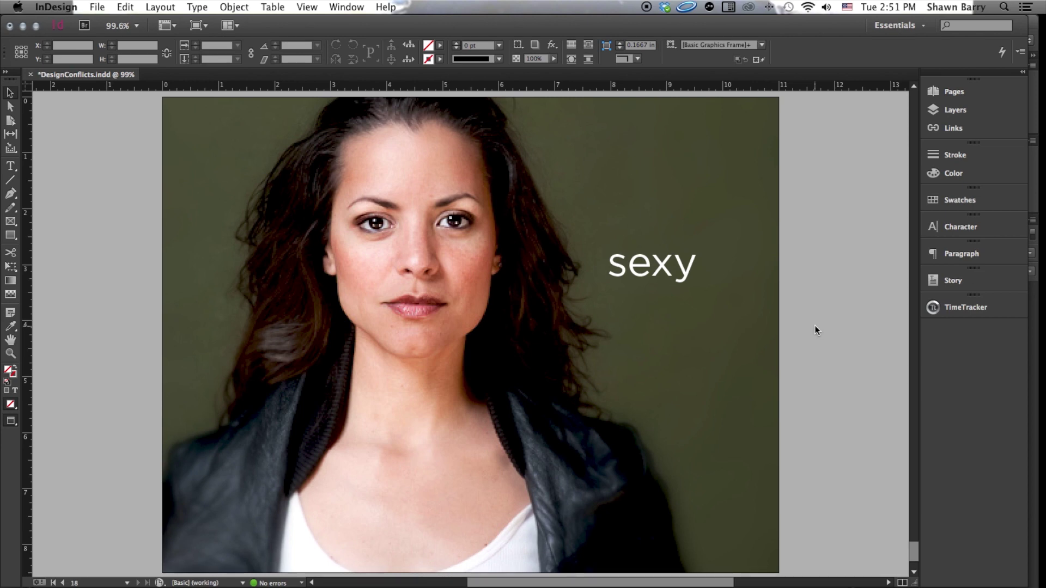
# Go back through the document from page 18 to the text-free red-background portrait on page 1.
pyautogui.hotkey('shift', 'pageup')
pyautogui.hotkey('shift', 'pageup')
pyautogui.hotkey('shift', 'pageup')
pyautogui.hotkey('shift', 'pageup')
pyautogui.hotkey('shift', 'pageup')
pyautogui.hotkey('shift', 'pageup')
pyautogui.hotkey('shift', 'pageup')
pyautogui.hotkey('shift', 'pageup')
pyautogui.hotkey('shift', 'pageup')
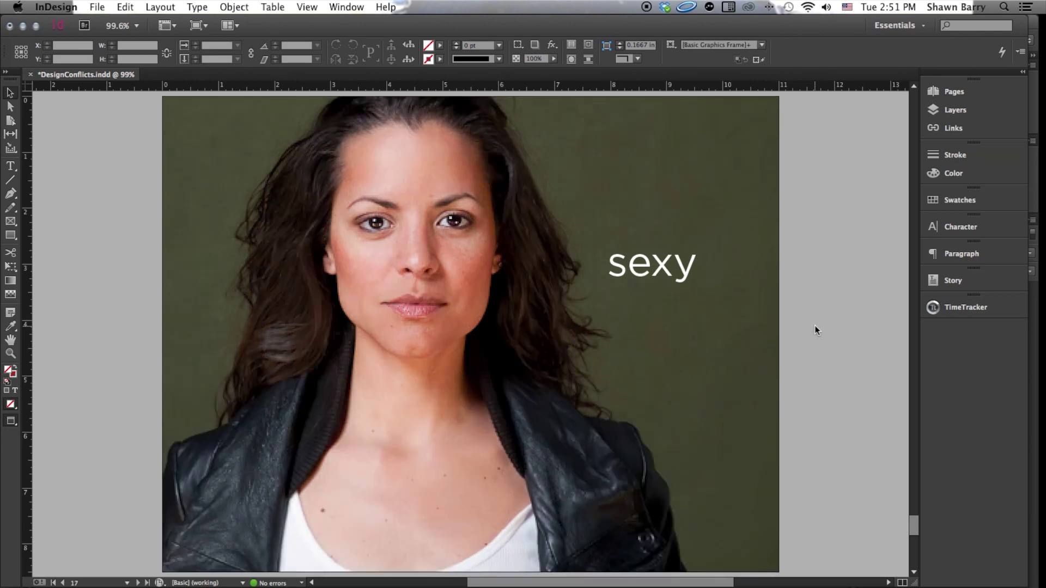
pyautogui.hotkey('shift', 'pageup')
pyautogui.hotkey('shift', 'pageup')
pyautogui.hotkey('shift', 'pageup')
pyautogui.hotkey('shift', 'pageup')
pyautogui.hotkey('shift', 'pageup')
pyautogui.hotkey('shift', 'pageup')
pyautogui.hotkey('shift', 'pageup')
pyautogui.hotkey('shift', 'pageup')
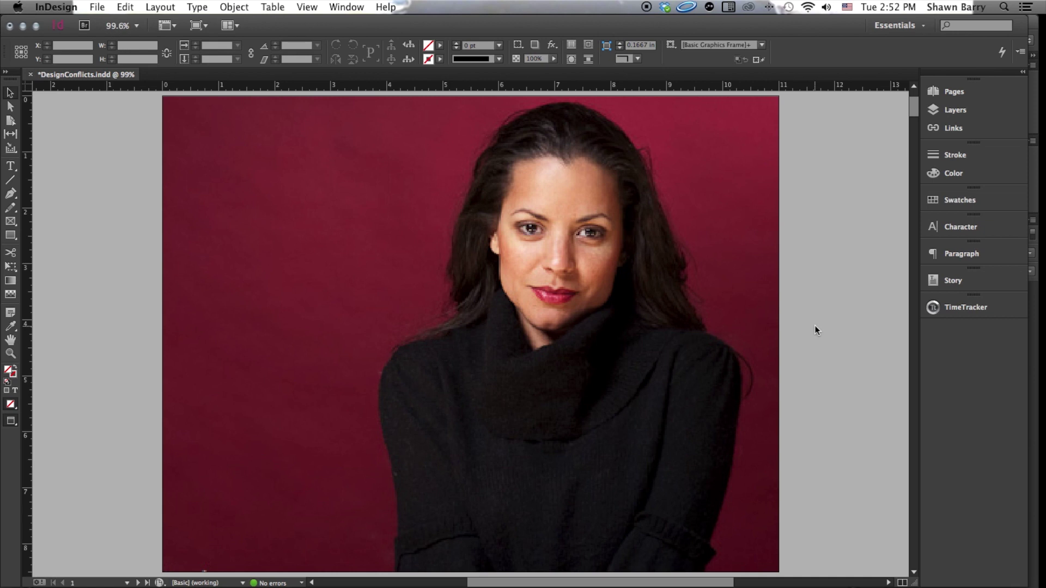
# Compare the mood, expression and background of the text-free portraits on pages 1 to 4, ending on page 4.
pyautogui.hotkey('shift', 'pagedown')
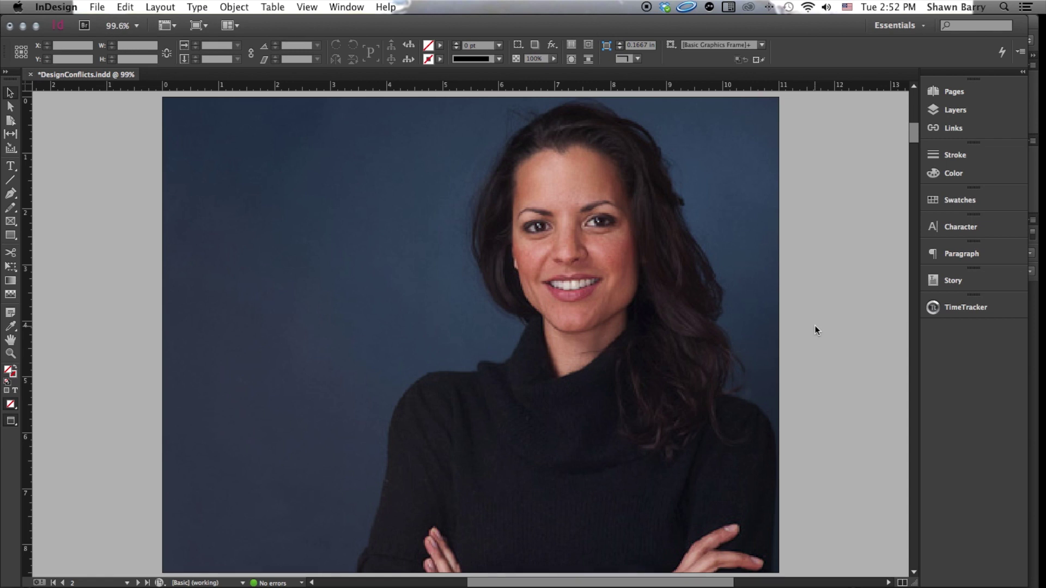
pyautogui.hotkey('shift', 'pagedown')
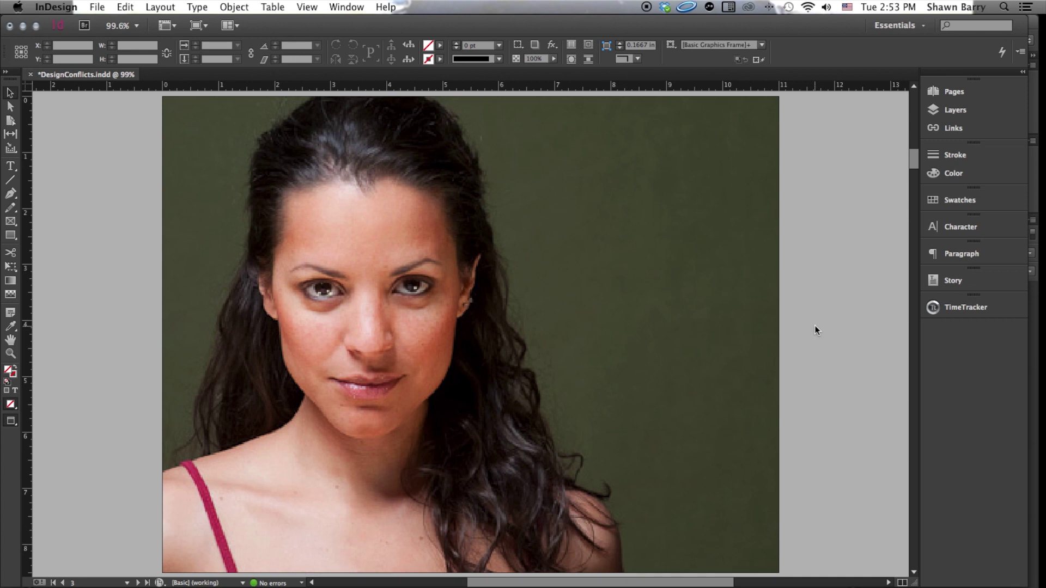
pyautogui.hotkey('shift', 'pageup')
pyautogui.hotkey('shift', 'pageup')
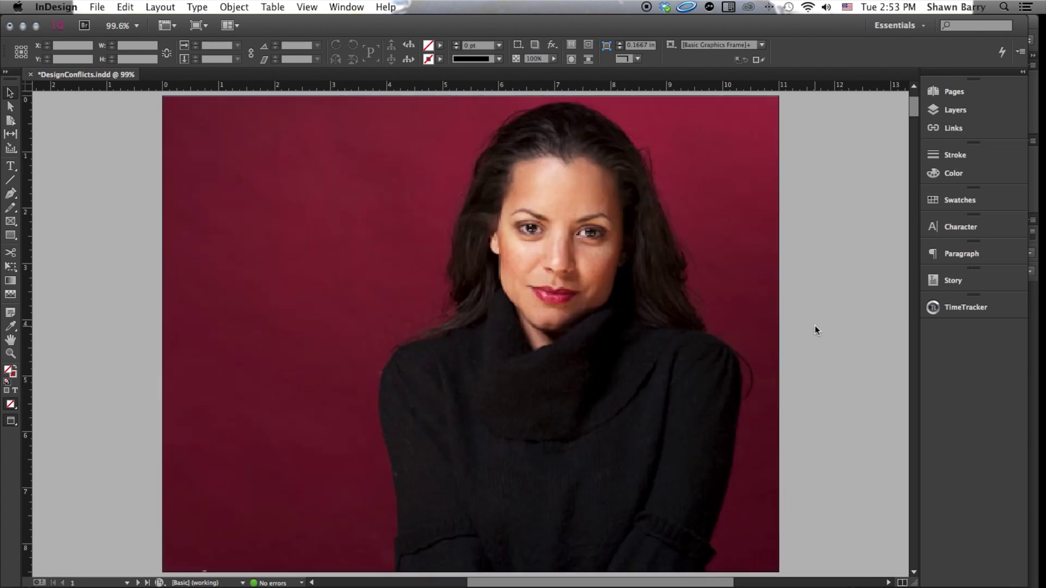
pyautogui.hotkey('shift', 'pagedown')
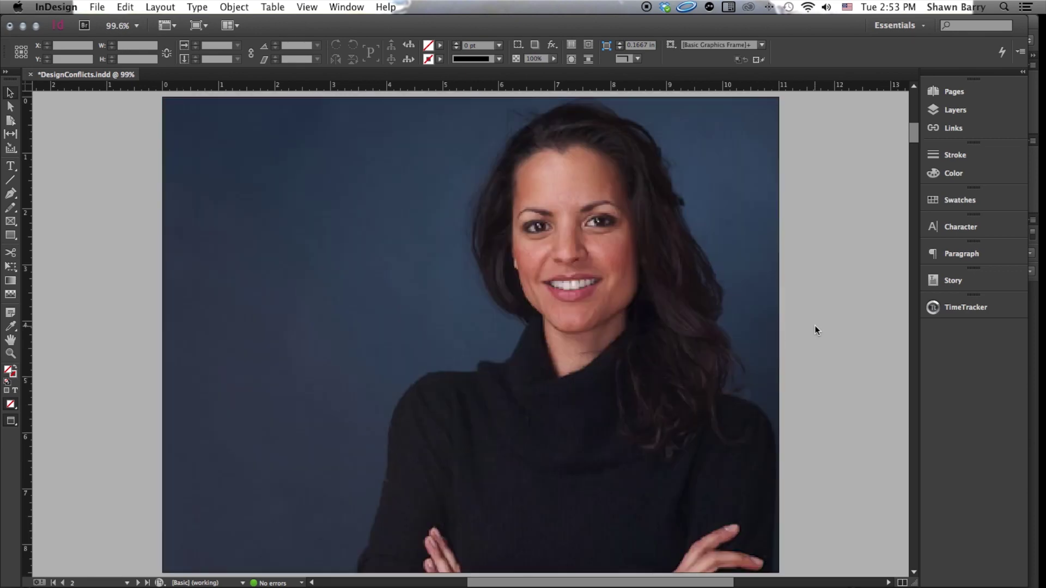
pyautogui.hotkey('shift', 'pagedown')
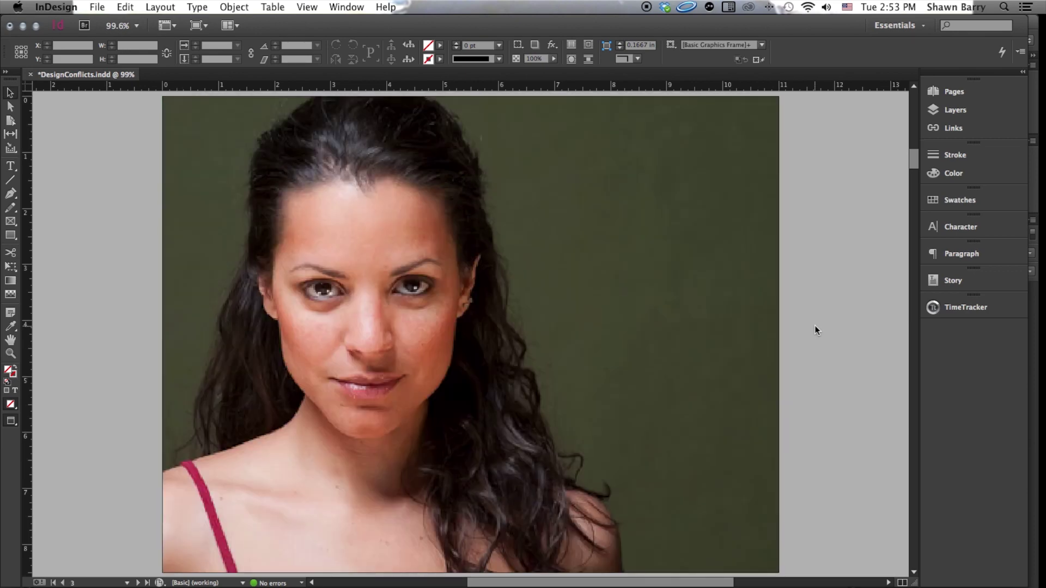
pyautogui.hotkey('shift', 'pagedown')
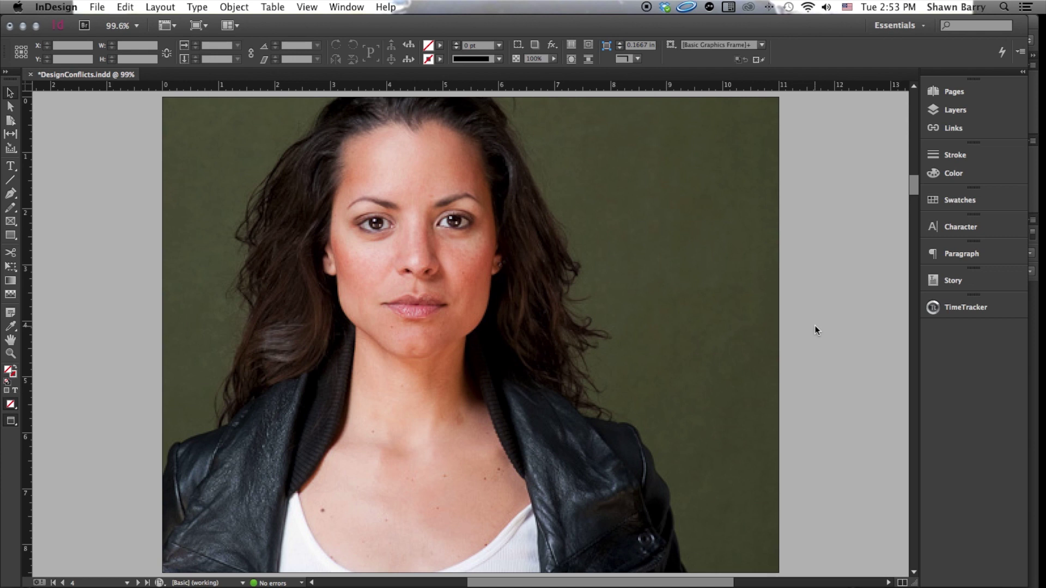
pyautogui.hotkey('shift', 'pageup')
pyautogui.hotkey('shift', 'pageup')
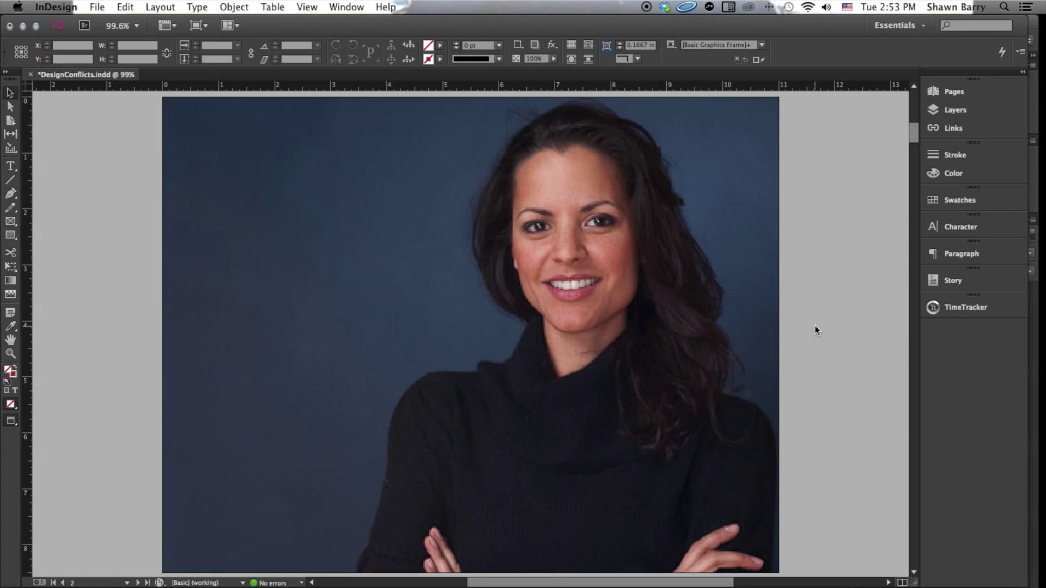
pyautogui.hotkey('shift', 'pagedown')
pyautogui.hotkey('shift', 'pagedown')
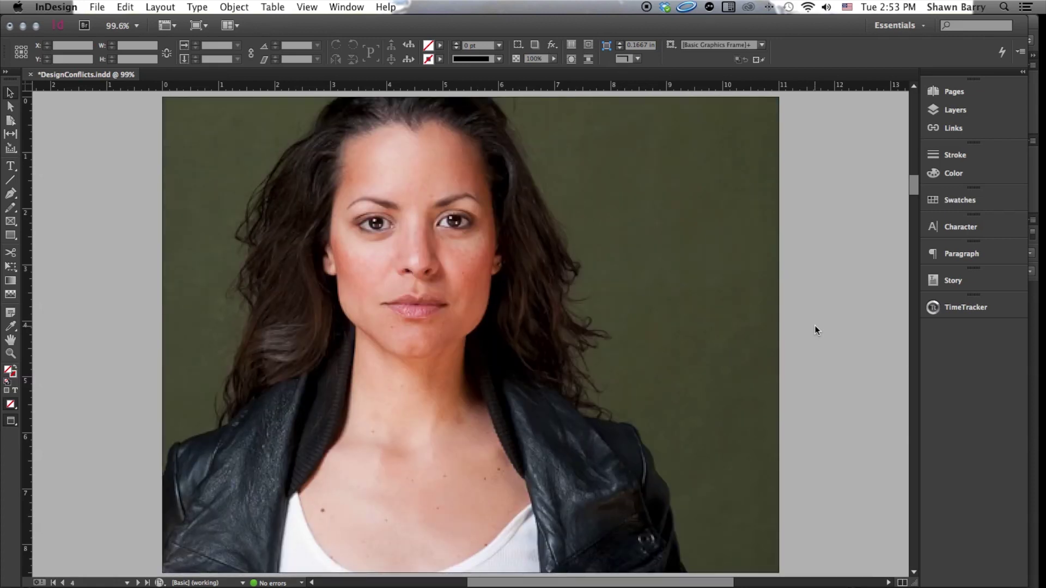
# Review the single-word and colour-bar layouts on pages 5 to 10 once more.
pyautogui.hotkey('shift', 'pagedown')
pyautogui.hotkey('shift', 'pagedown')
pyautogui.hotkey('shift', 'pagedown')
pyautogui.hotkey('shift', 'pagedown')
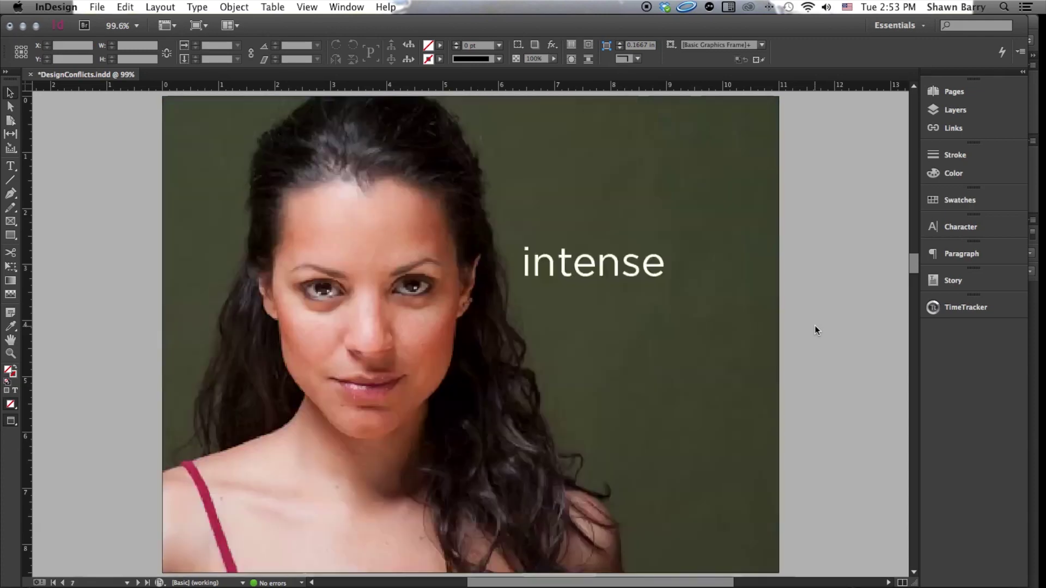
pyautogui.hotkey('shift', 'pagedown')
pyautogui.hotkey('shift', 'pagedown')
pyautogui.hotkey('shift', 'pagedown')
# Compare the name and title typefaces on pages 11 to 13 with the banker and artist portraits, ending on page 13.
pyautogui.hotkey('shift', 'pagedown')
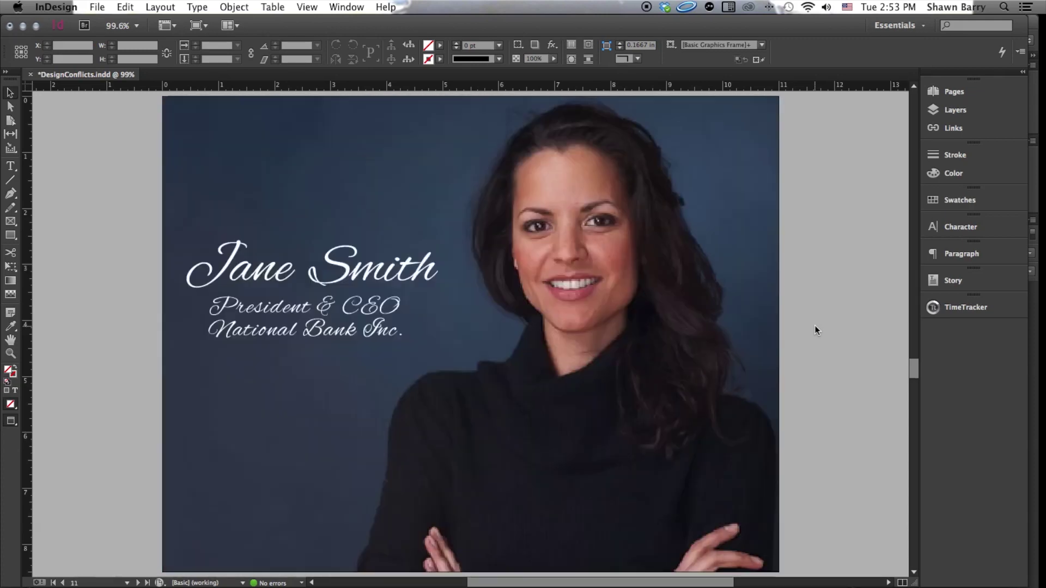
pyautogui.hotkey('shift', 'pagedown')
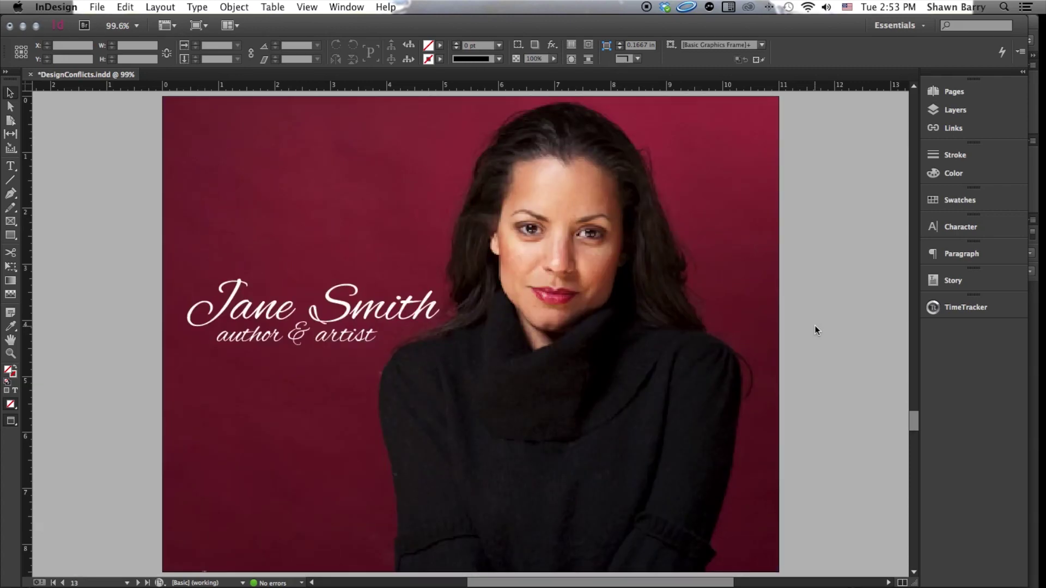
pyautogui.hotkey('shift', 'pageup')
pyautogui.hotkey('shift', 'pagedown')
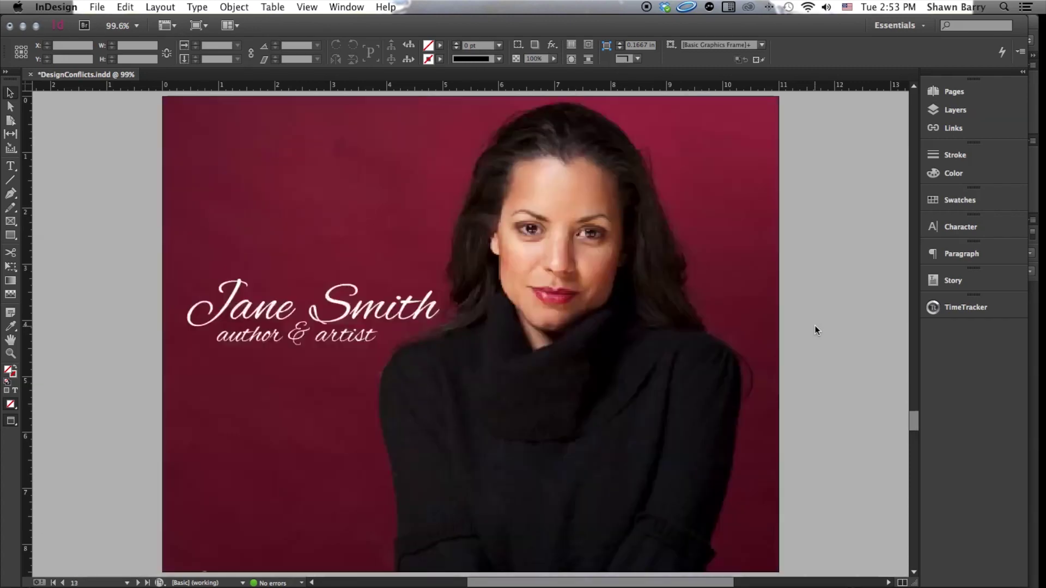
# Review the body text, full-page overlay and "sexy" layouts on pages 14 to 18, ending on page 18.
pyautogui.hotkey('shift', 'pagedown')
pyautogui.hotkey('shift', 'pagedown')
pyautogui.hotkey('shift', 'pagedown')
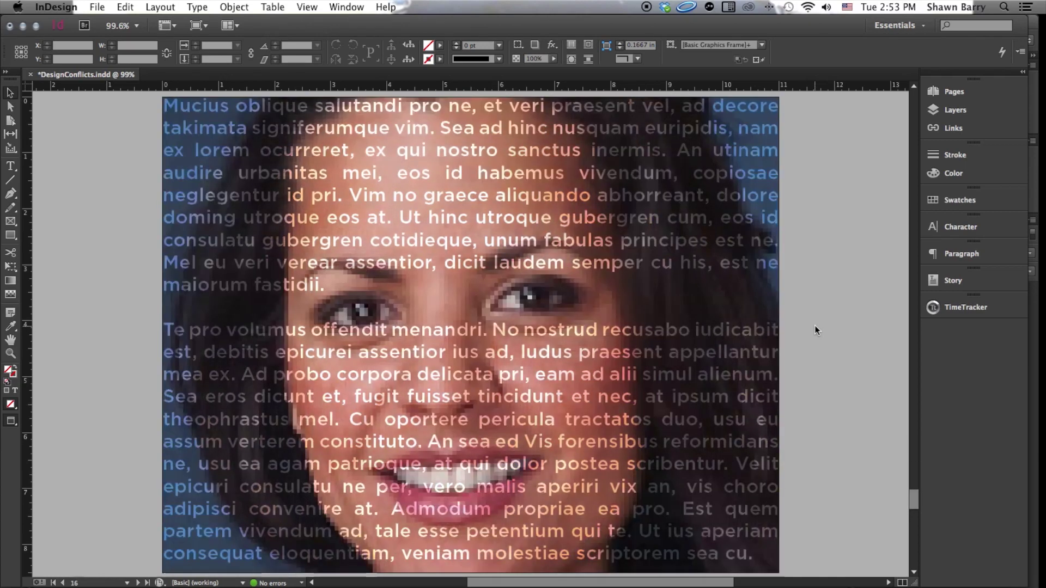
pyautogui.hotkey('shift', 'pagedown')
pyautogui.hotkey('shift', 'pagedown')
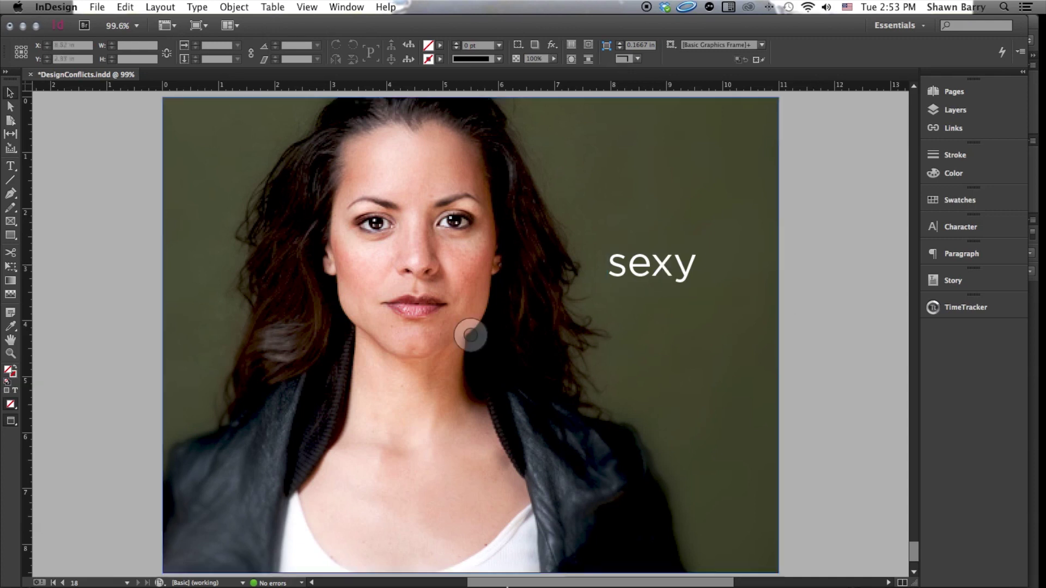
# Switch to Illustrator and review the black-and-cyan web design from its header to its footer.
pyautogui.moveTo(497, 571)
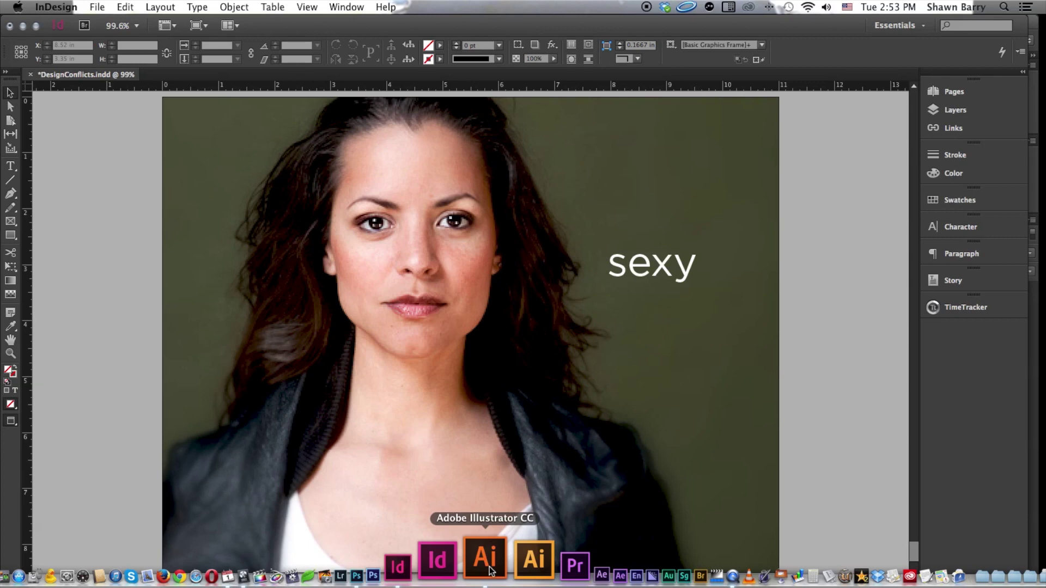
pyautogui.click(485, 561)
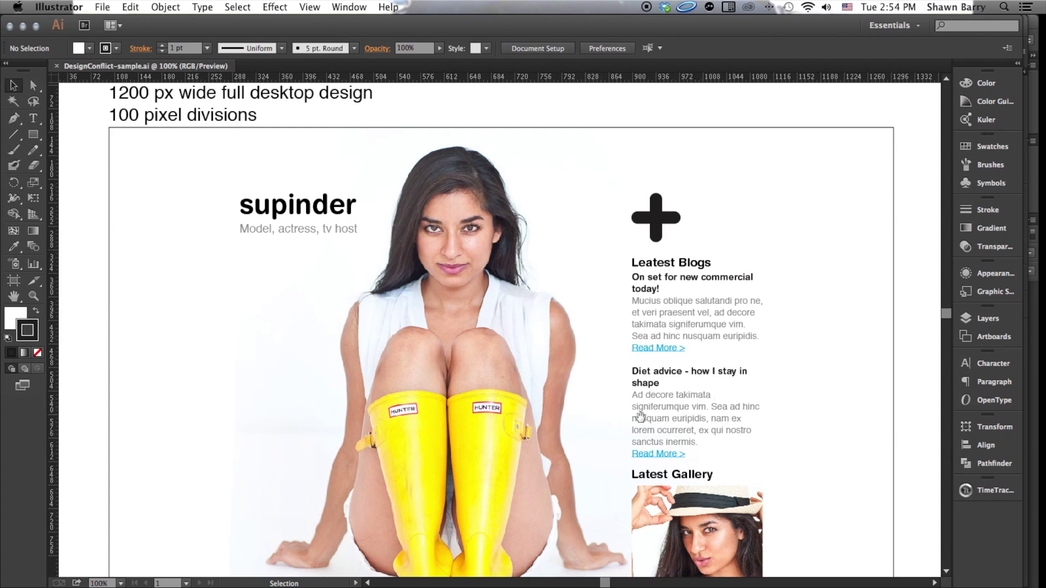
pyautogui.scroll(-5, 632, 422)
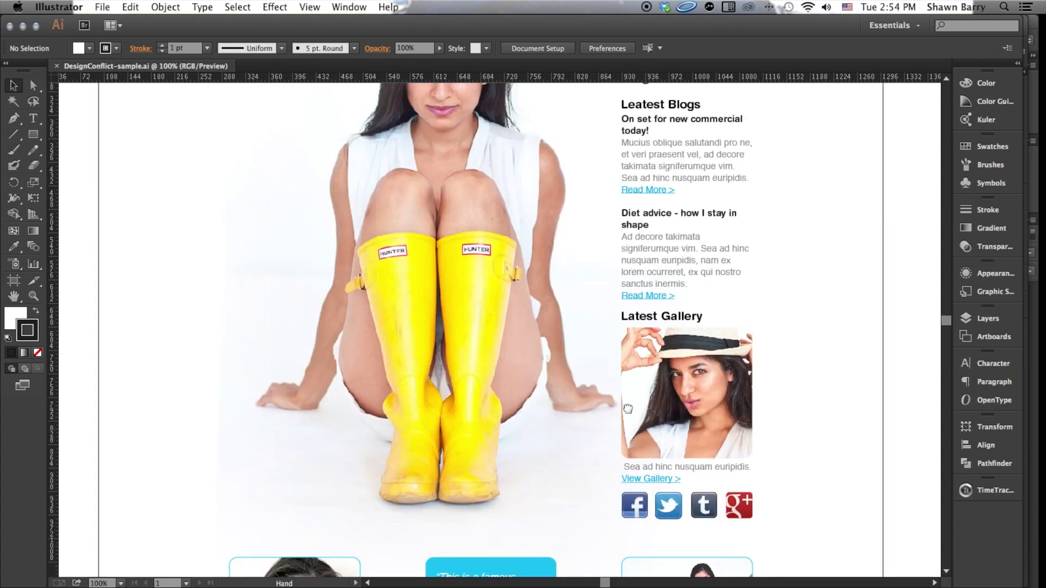
pyautogui.scroll(-6, 626, 425)
pyautogui.scroll(-3, 624, 382)
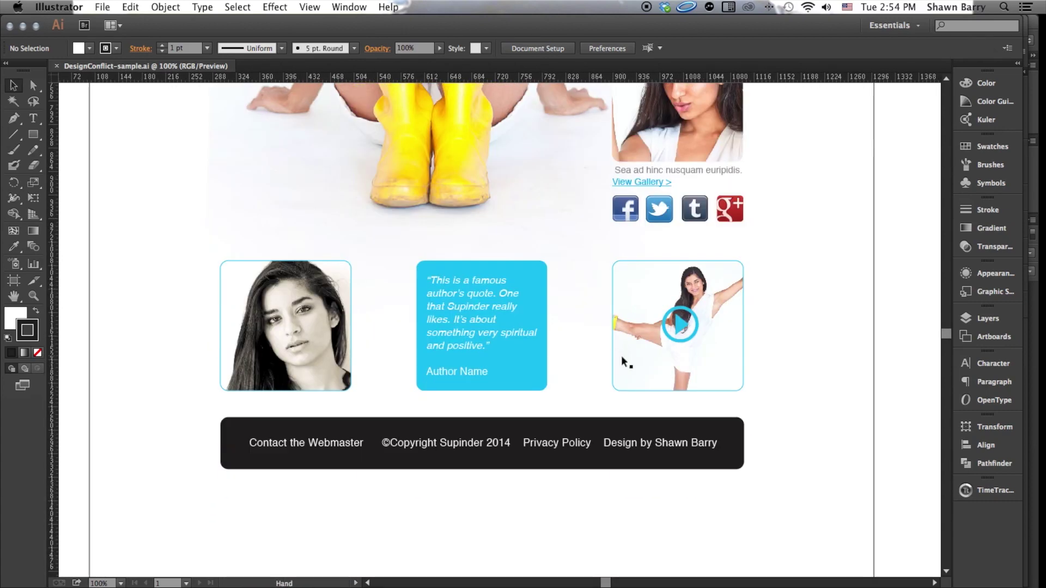
pyautogui.scroll(5, 550, 278)
pyautogui.scroll(7, 559, 288)
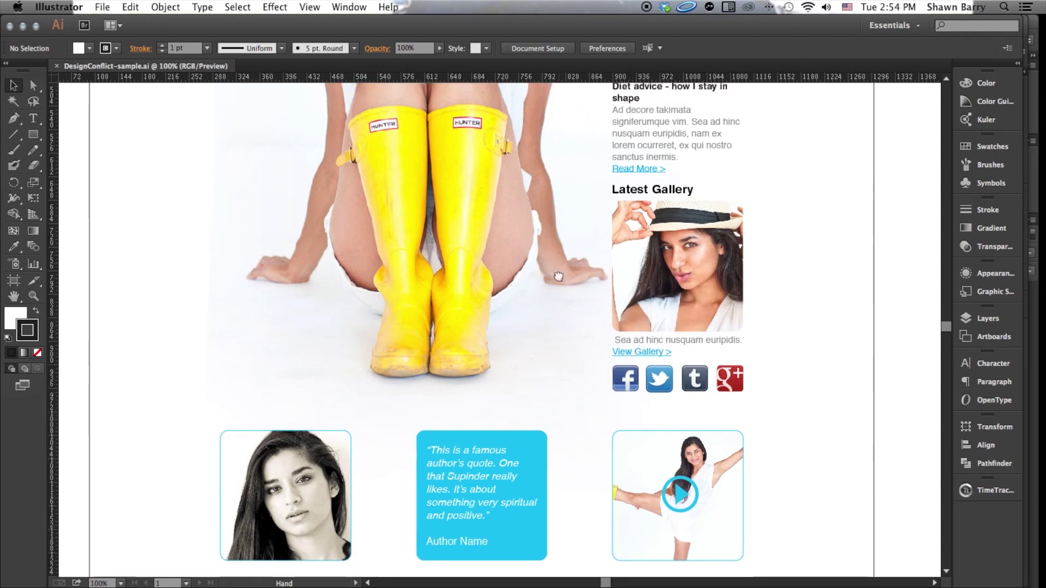
pyautogui.scroll(1, 578, 337)
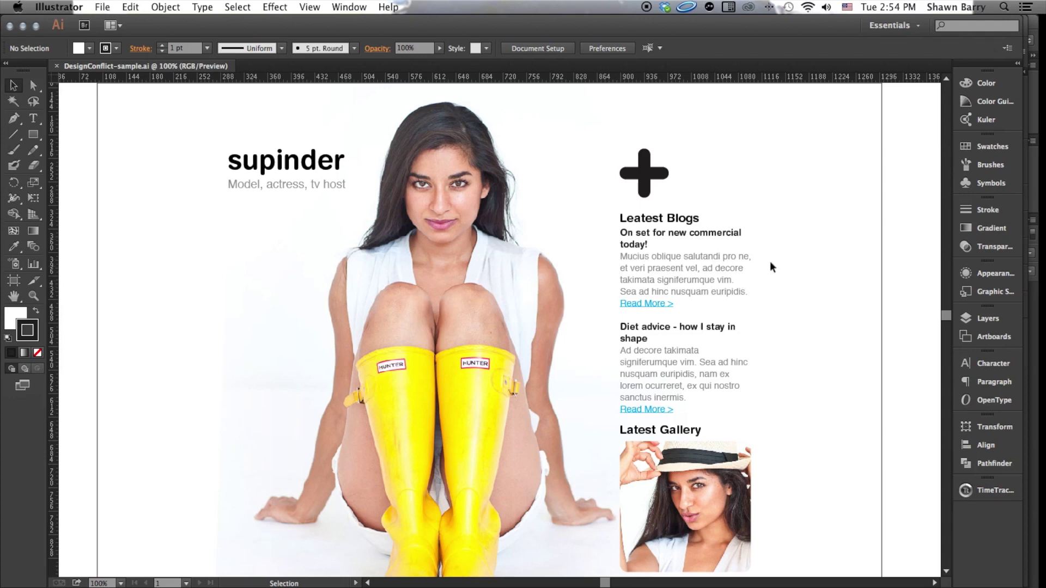
# Review the red version of the web design from its title to the quote box, ending at its header.
pyautogui.moveTo(876, 233); pyautogui.dragTo(374, 240)
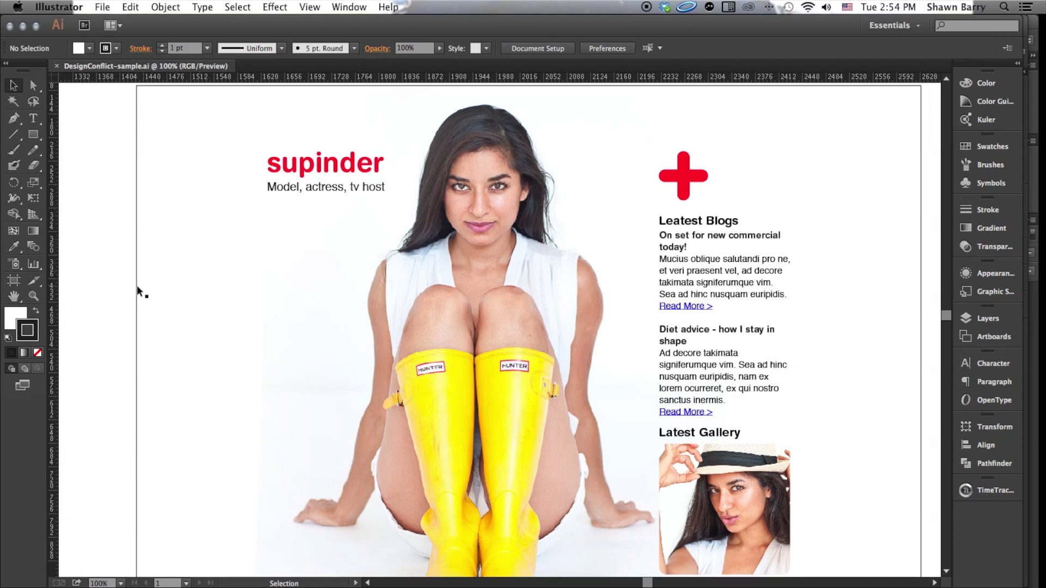
pyautogui.press('space')
pyautogui.scroll(-10, 498, 329)
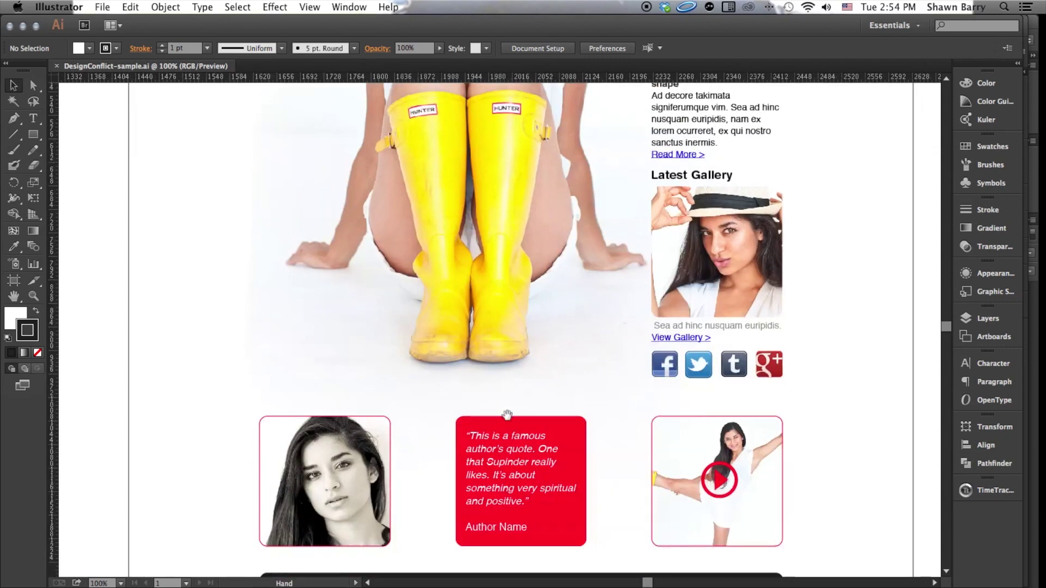
pyautogui.scroll(15, 504, 294)
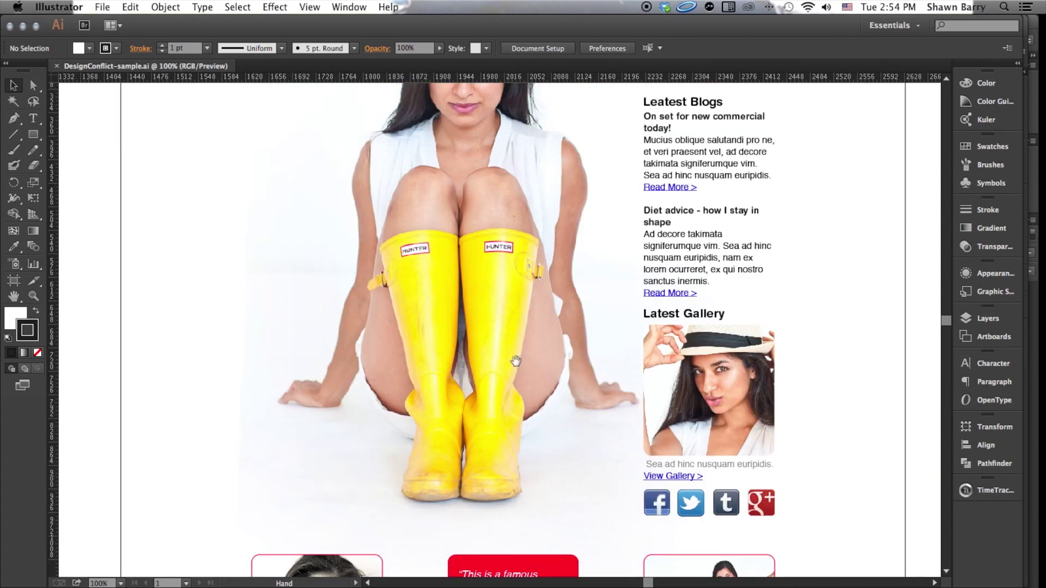
pyautogui.scroll(-2, 512, 490)
pyautogui.scroll(2, 507, 452)
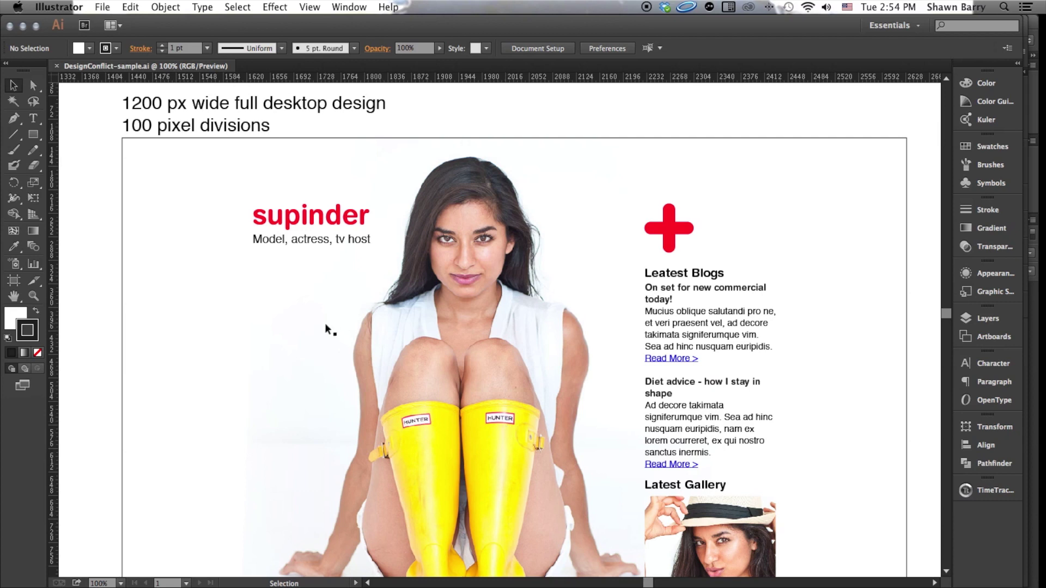
# Select the first "Read More >" link text in the red version to examine its colour.
pyautogui.click(314, 217)
pyautogui.click(678, 359)
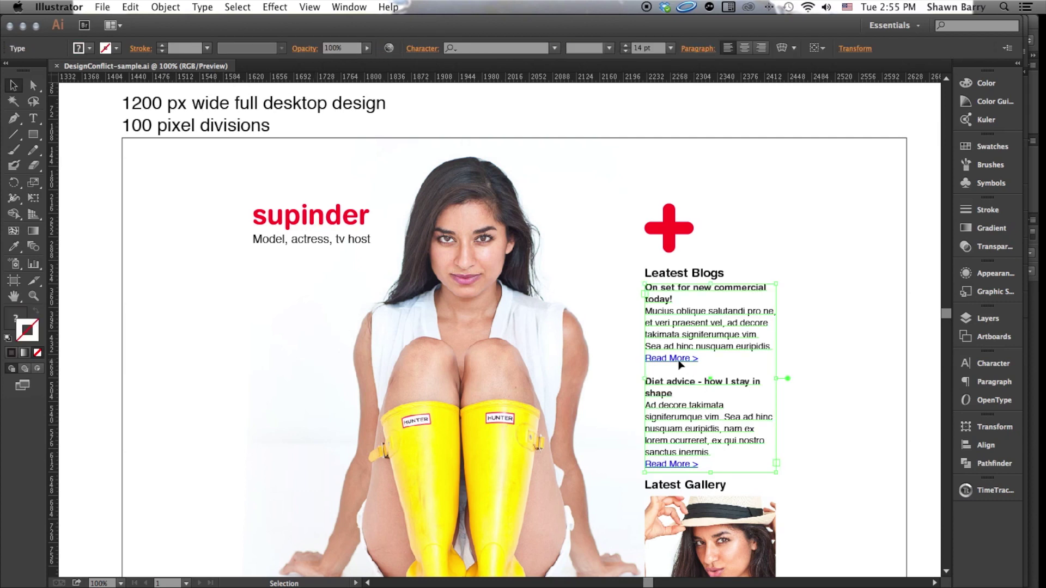
pyautogui.doubleClick(679, 359)
pyautogui.moveTo(693, 358); pyautogui.dragTo(651, 359)
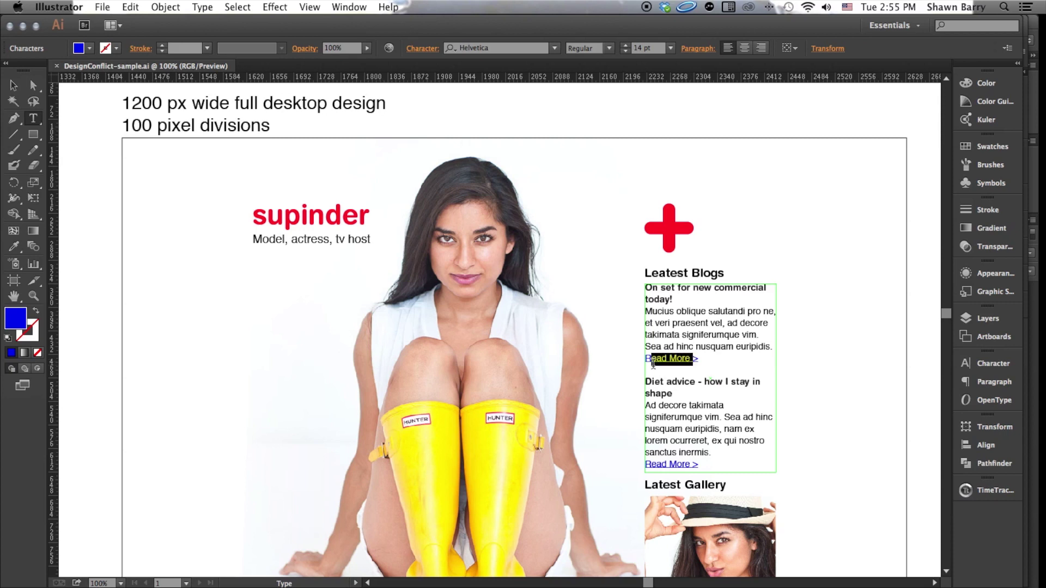
pyautogui.press('BackSpace')
pyautogui.press('Left')
pyautogui.press('Left')
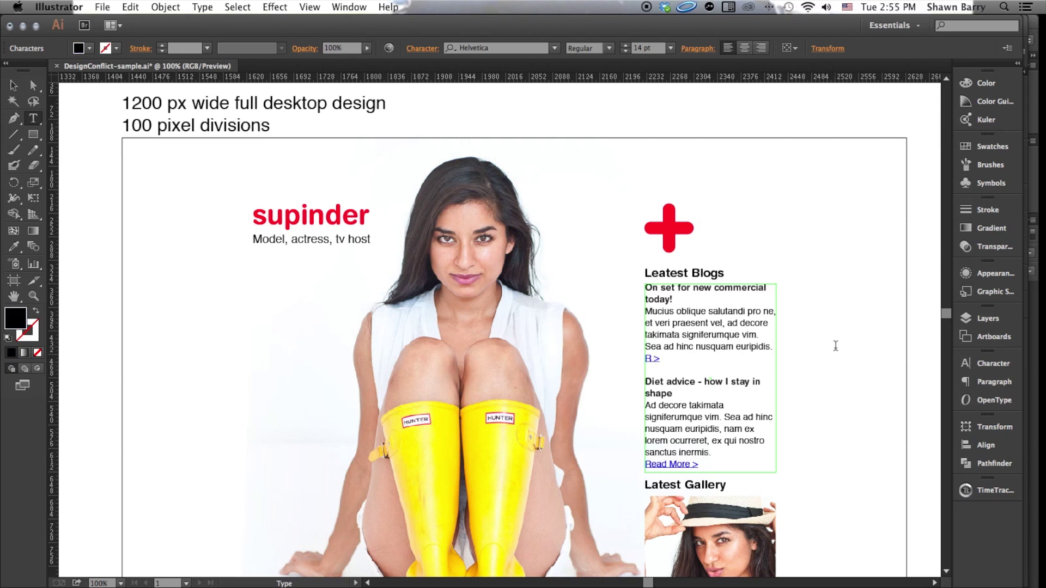
pyautogui.press('cmd+z')
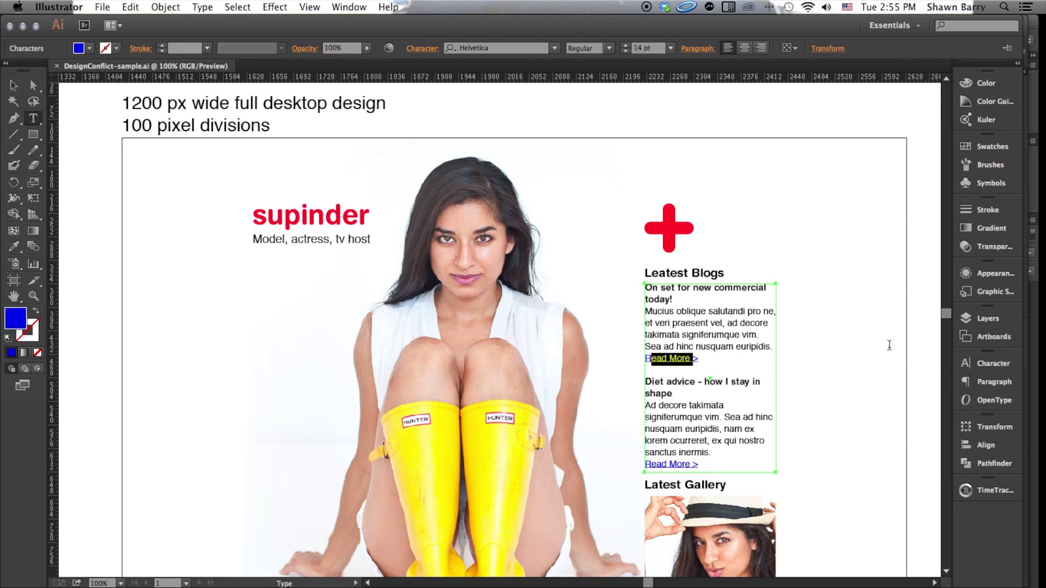
pyautogui.click(13, 85)
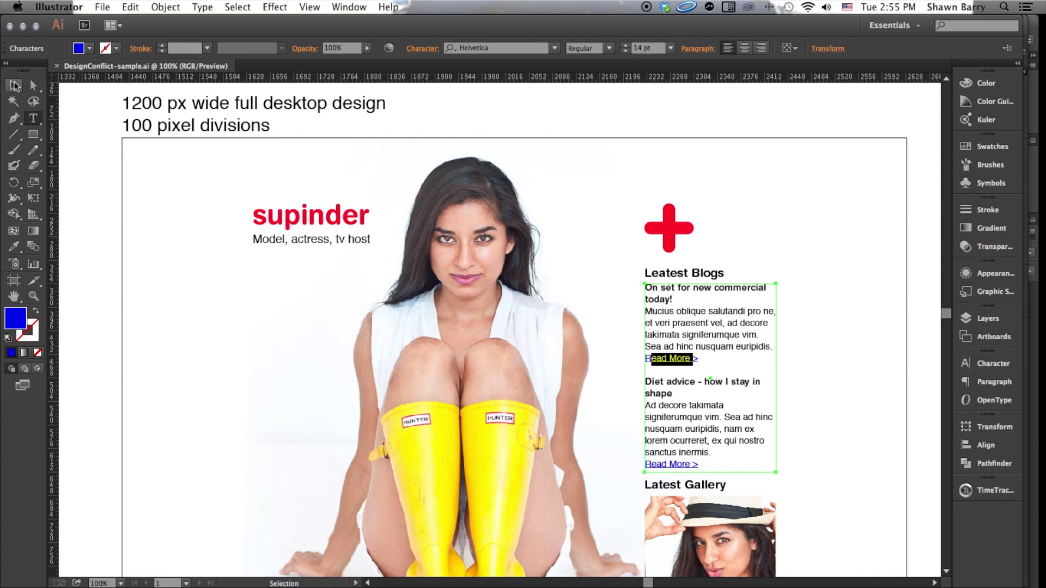
pyautogui.click(102, 149)
# Compare the title, text and link colours of the red version with those of the black-and-cyan version.
pyautogui.scroll(-5, 746, 392)
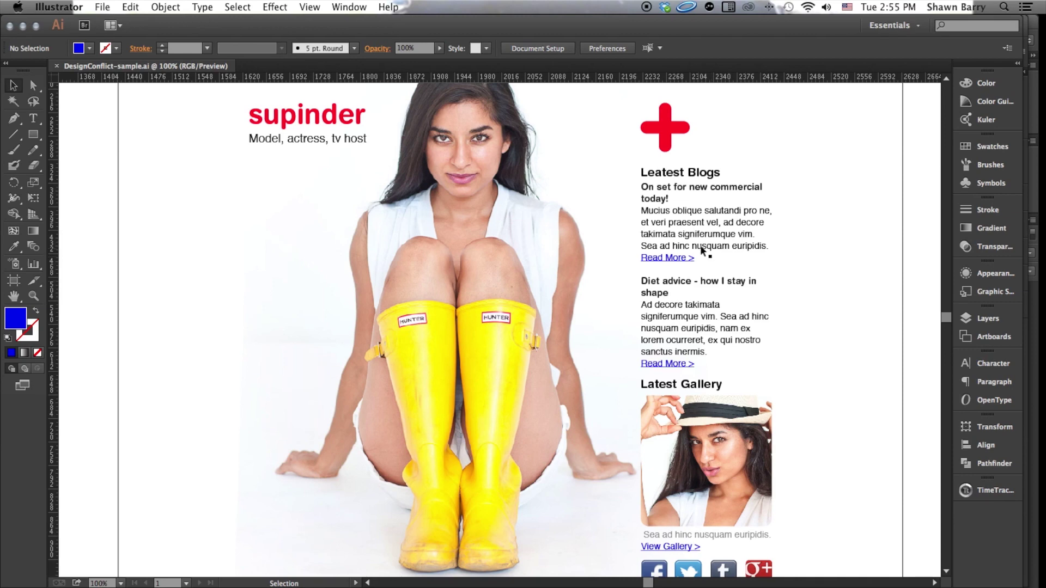
pyautogui.scroll(3, 708, 327)
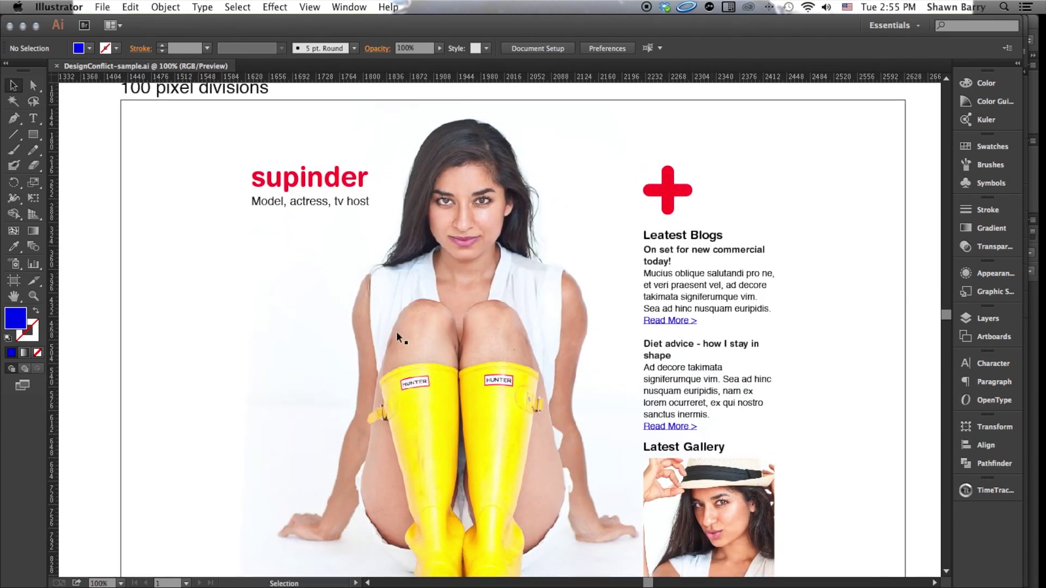
pyautogui.hscroll(-15, 481, 301)
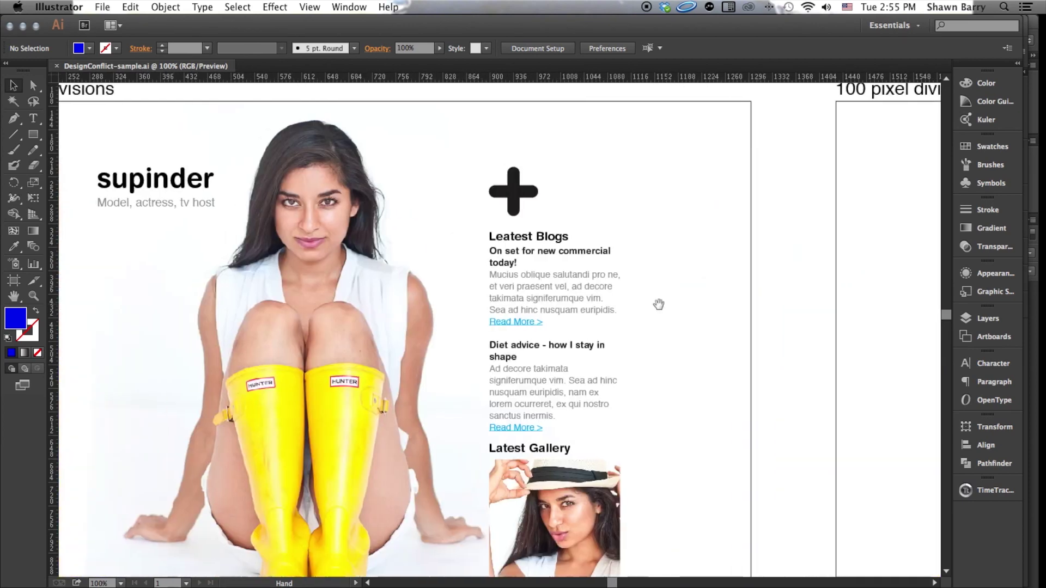
pyautogui.hscroll(-2, 654, 294)
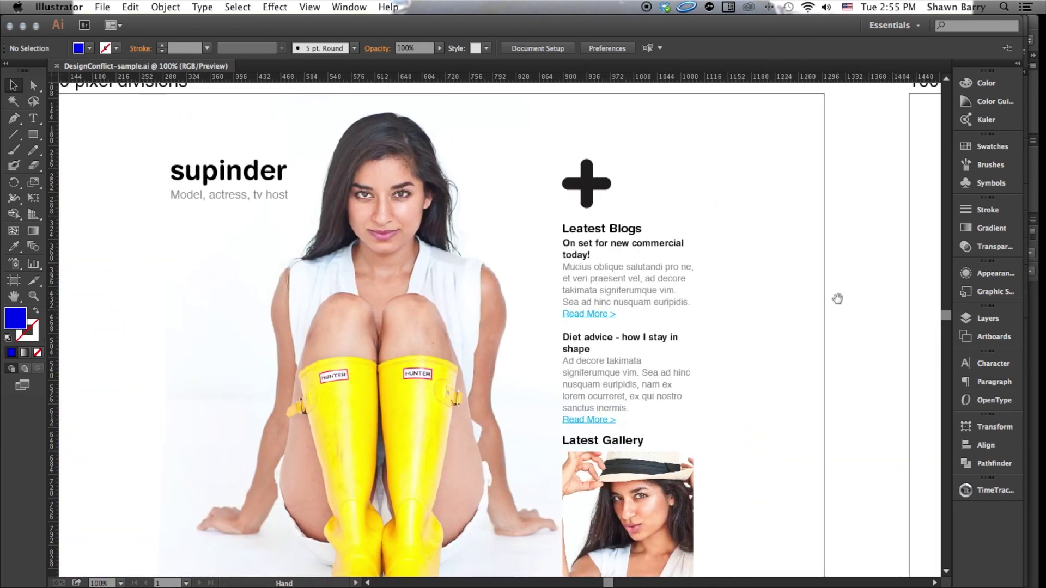
pyautogui.hscroll(15, 837, 299)
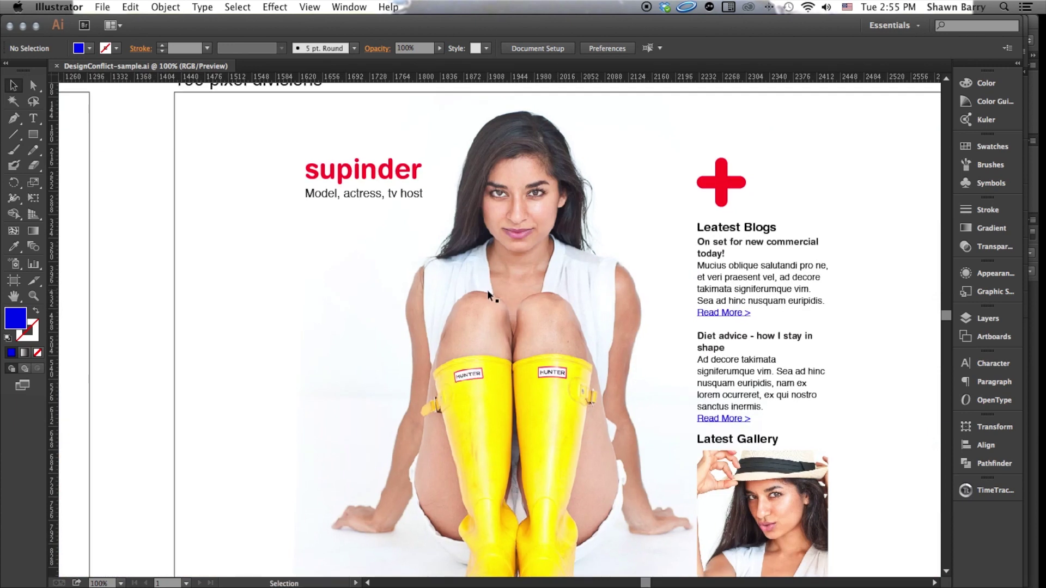
pyautogui.hscroll(1, 565, 286)
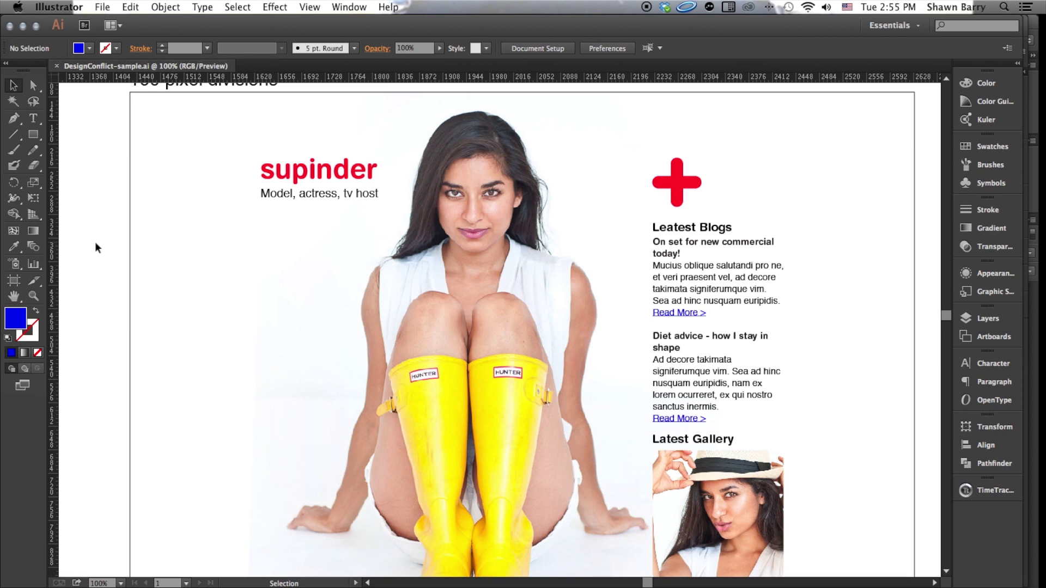
pyautogui.hscroll(-15, 96, 246)
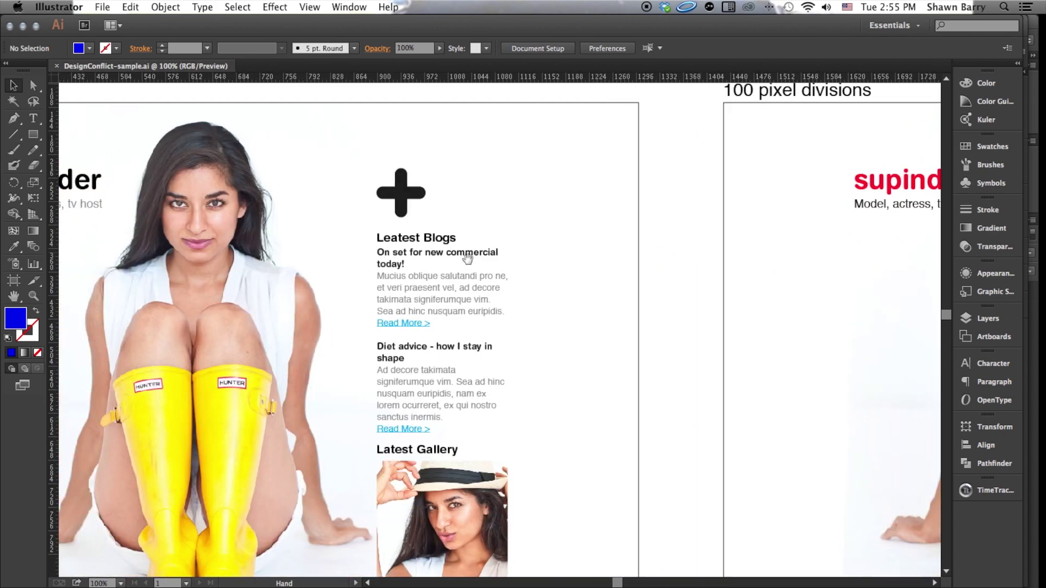
pyautogui.hscroll(-2, 483, 242)
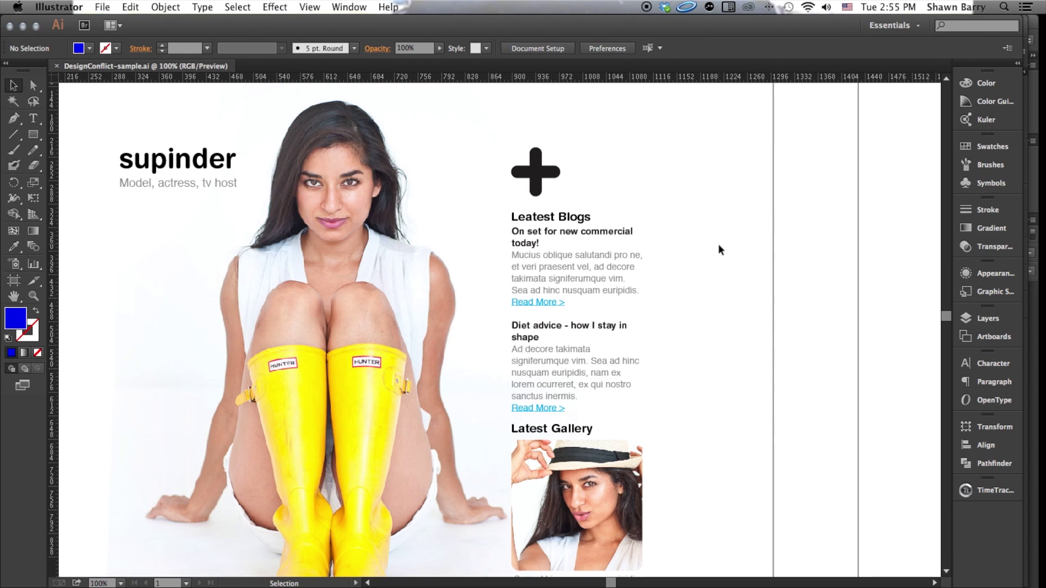
pyautogui.press('space')
pyautogui.hscroll(17, 827, 252)
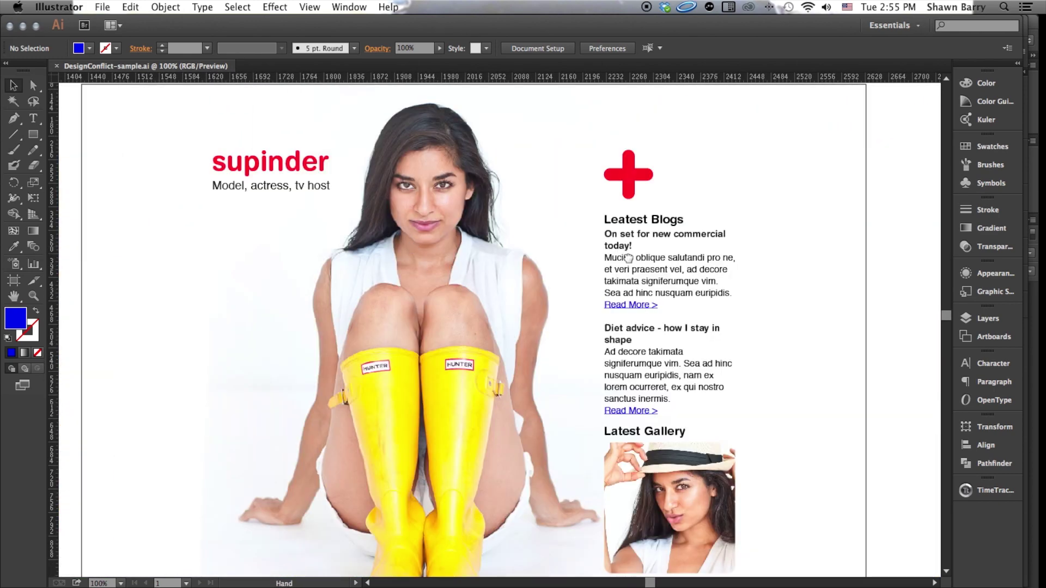
# Check the typefaces of the title, "Leatest Blogs" heading and blog text in the third version with distressed lettering.
pyautogui.hscroll(15, 412, 247)
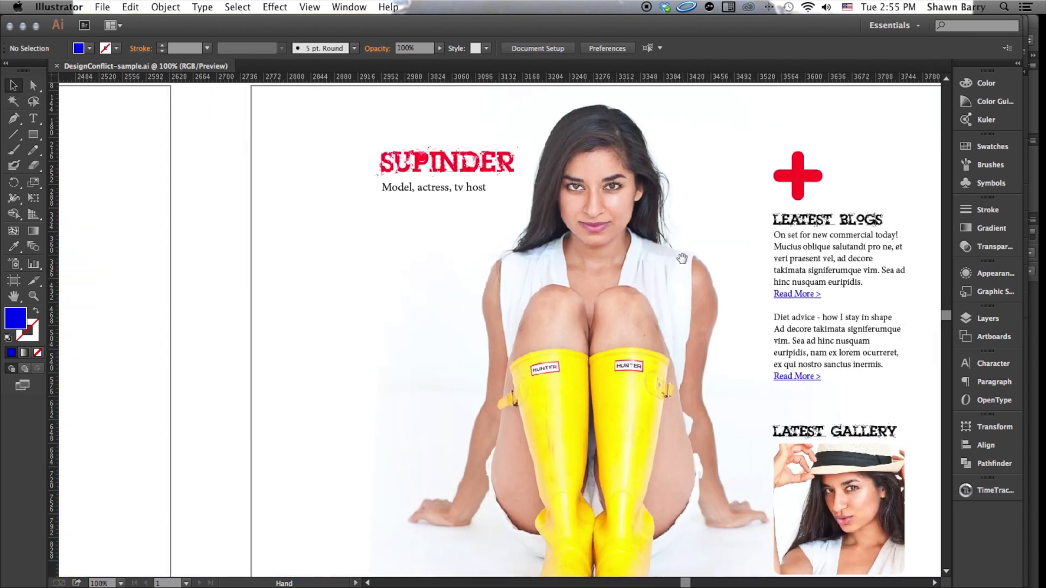
pyautogui.moveTo(681, 258); pyautogui.dragTo(557, 256)
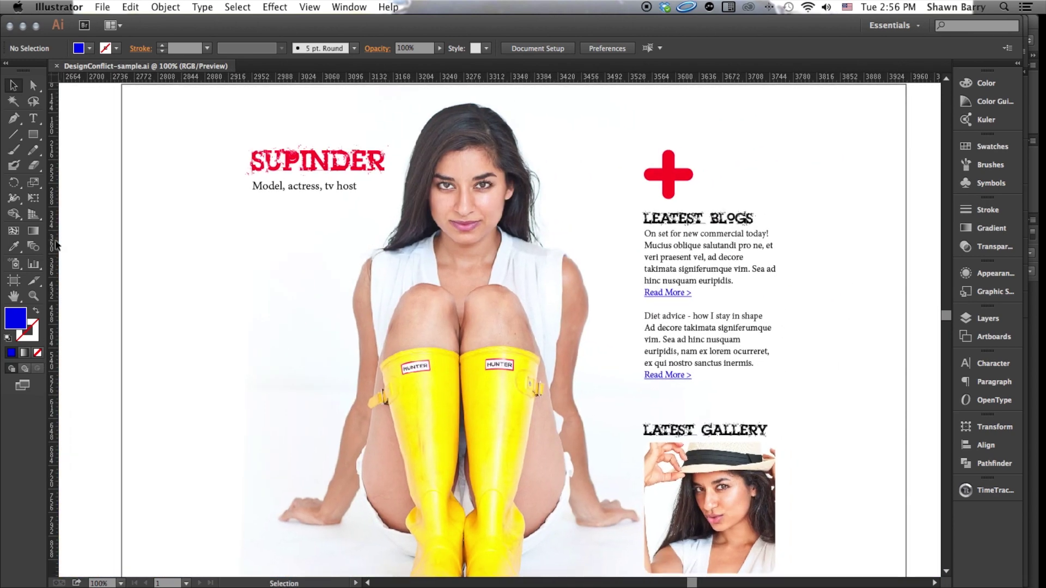
pyautogui.click(293, 163)
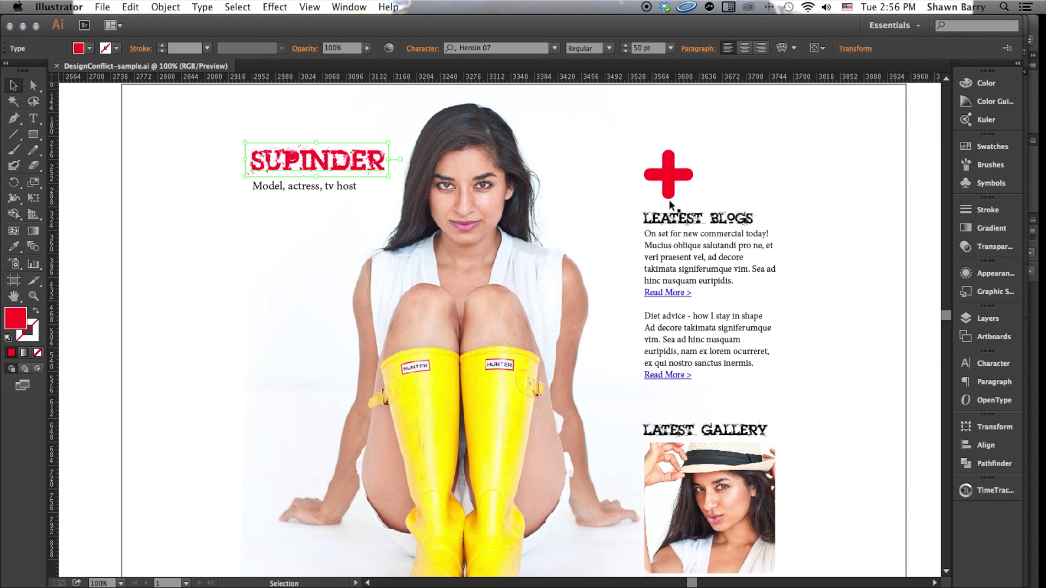
pyautogui.click(677, 220)
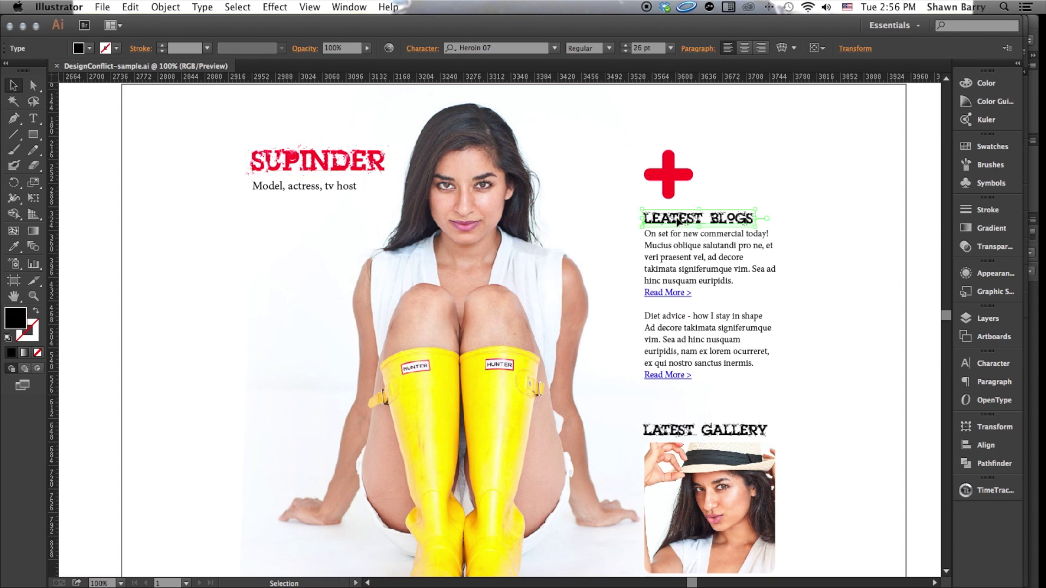
pyautogui.click(918, 200)
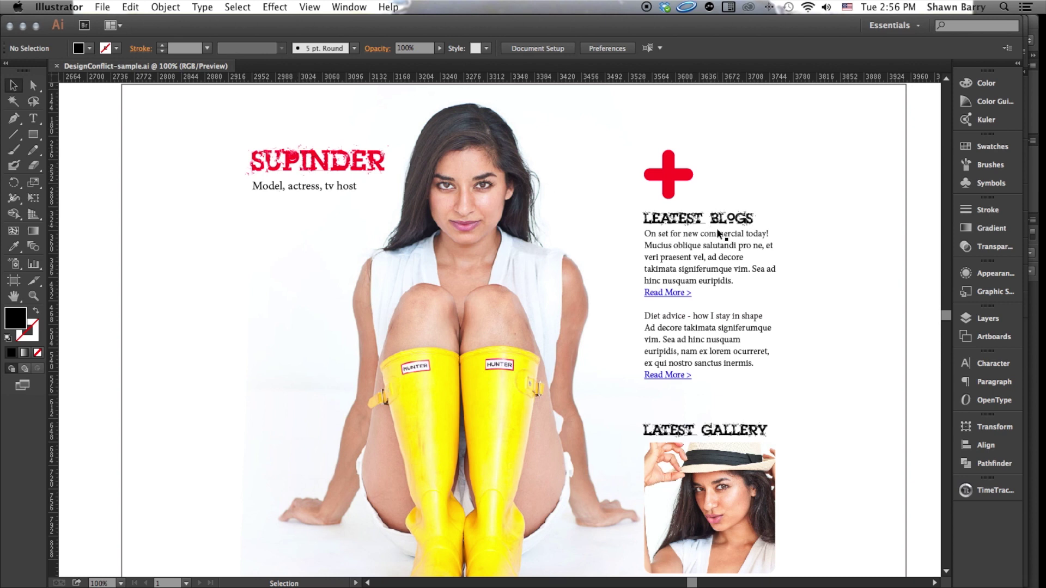
pyautogui.click(660, 249)
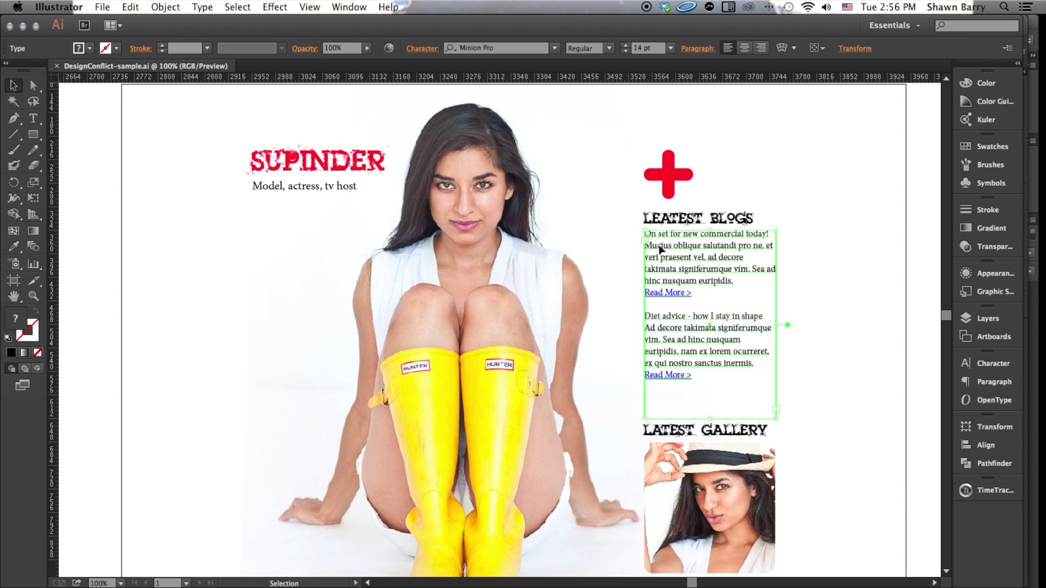
pyautogui.moveTo(669, 249); pyautogui.dragTo(671, 249)
pyautogui.press('super+z')
pyautogui.click(809, 272)
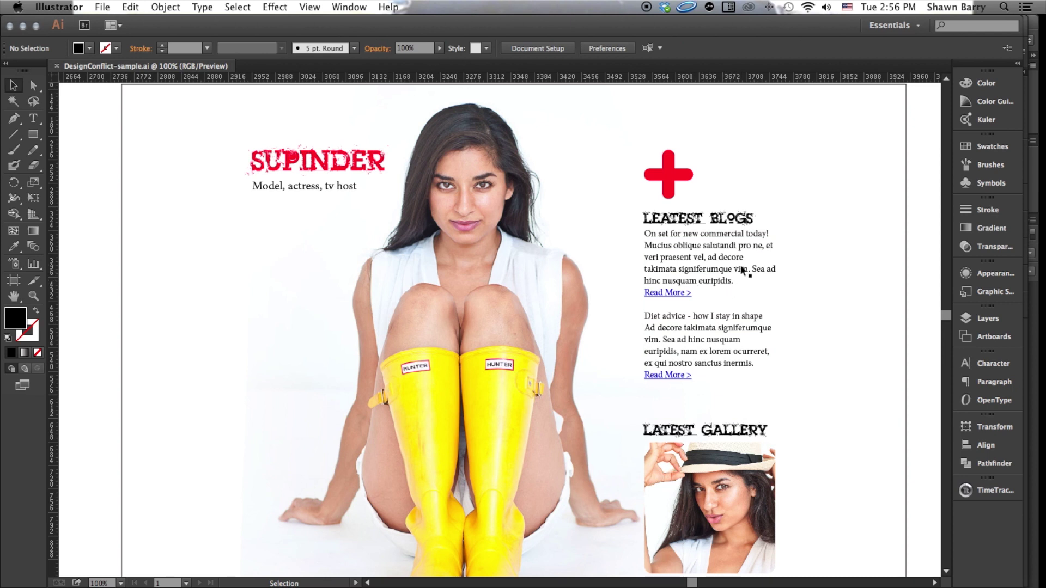
# Review the gallery and quote box area of the distressed-lettering version, ending back at the black-and-cyan version.
pyautogui.hscroll(1, 740, 269)
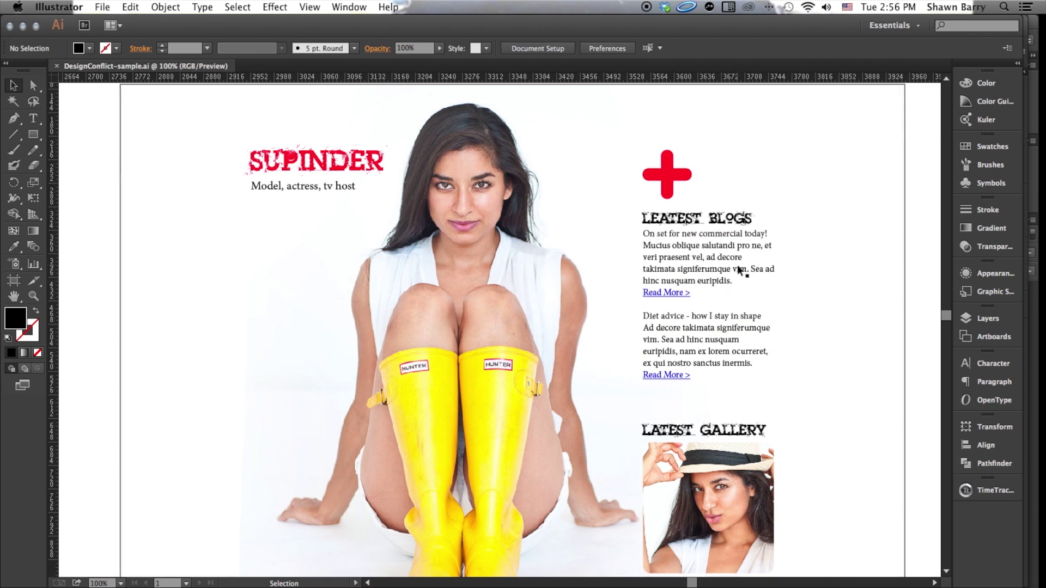
pyautogui.scroll(-4, 737, 267)
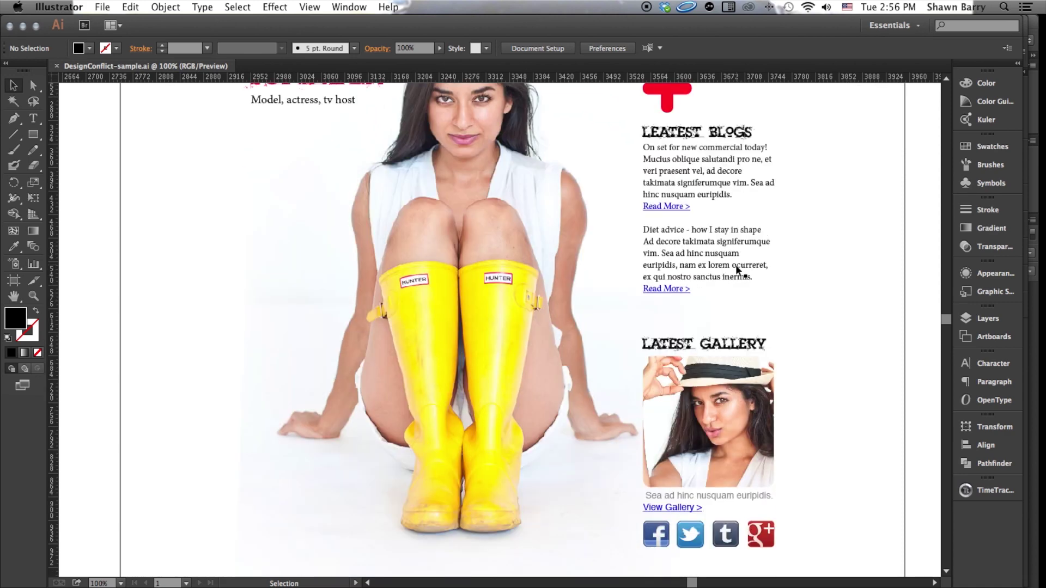
pyautogui.scroll(-9, 735, 265)
pyautogui.scroll(7, 734, 265)
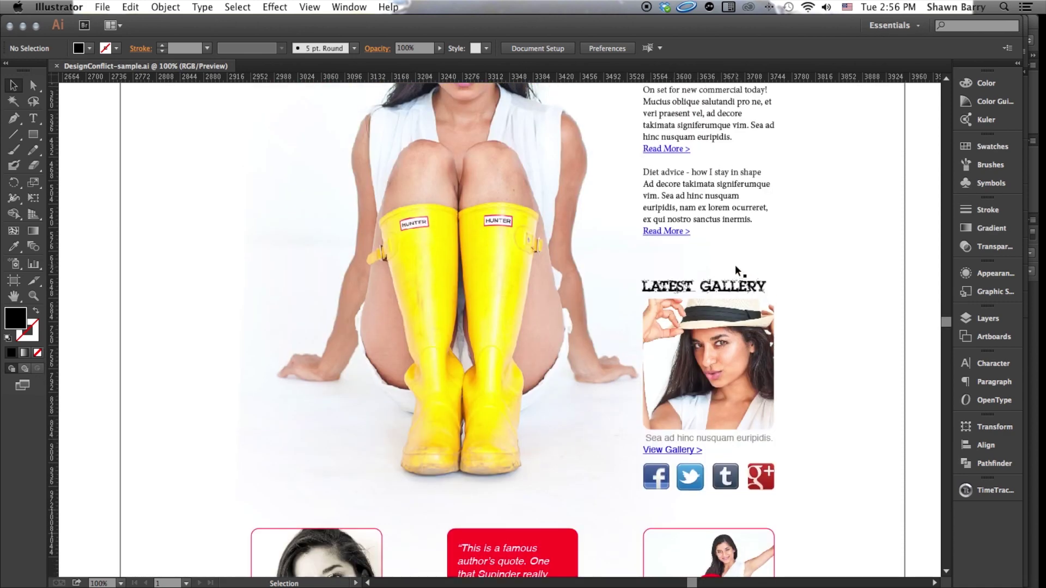
pyautogui.scroll(7, 735, 264)
pyautogui.moveTo(320, 278); pyautogui.dragTo(771, 249)
pyautogui.hscroll(-20, 770, 250)
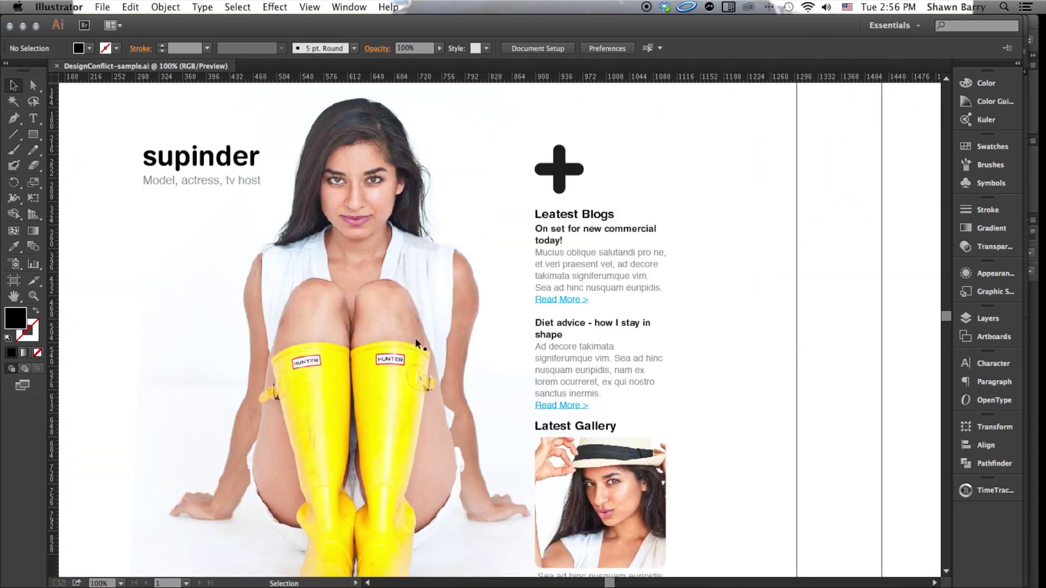
# Review the red version and the distressed-lettering version again, comparing their titles and typefaces with the photo.
pyautogui.hscroll(20, 701, 317)
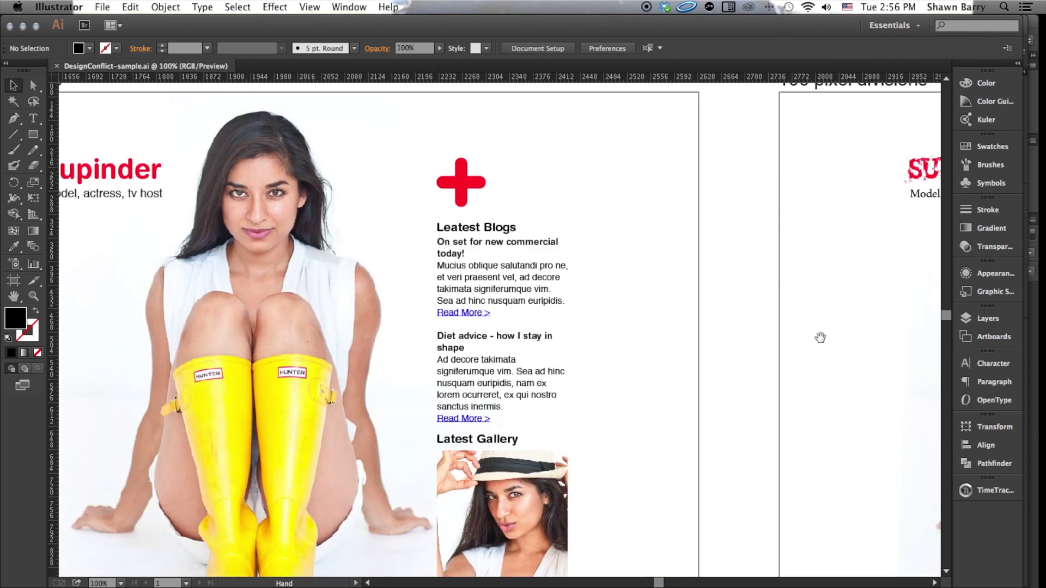
pyautogui.moveTo(819, 337); pyautogui.dragTo(439, 338)
pyautogui.hscroll(8, 439, 342)
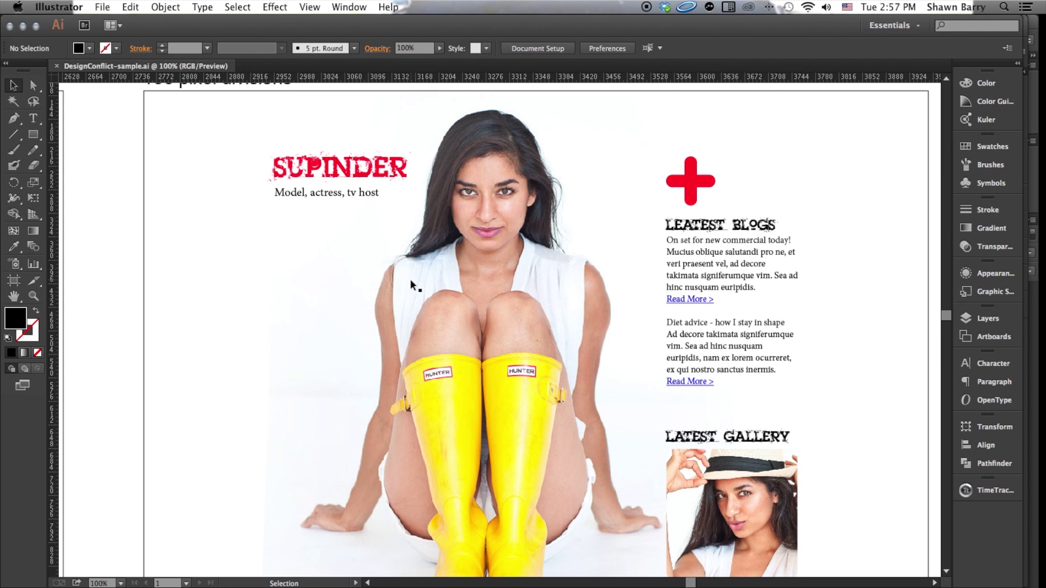
# Switch to InDesign and go back through the portrait layouts to page 1 of DesignConflicts.indd.
pyautogui.moveTo(456, 570)
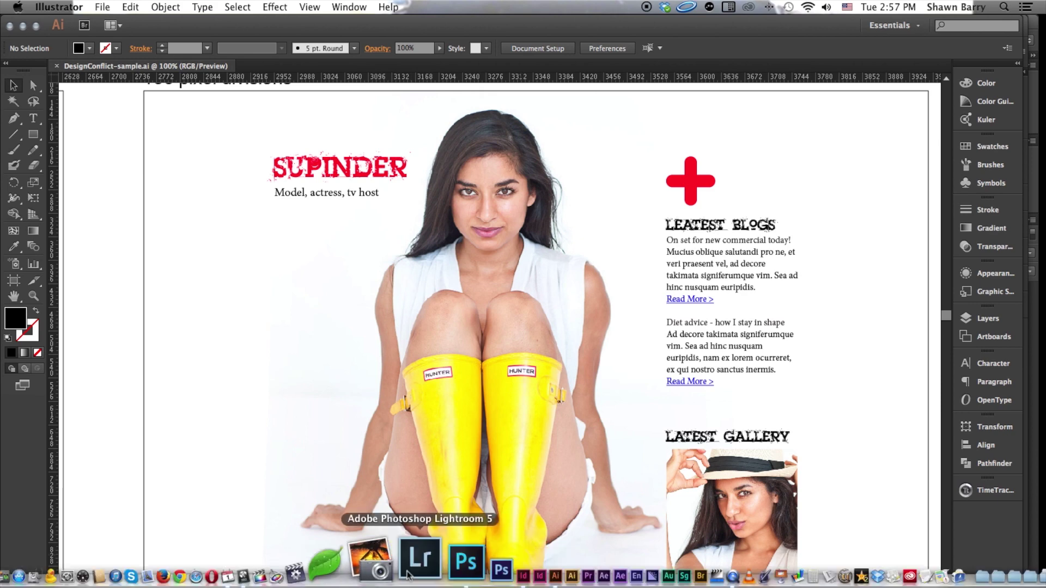
pyautogui.click(455, 570)
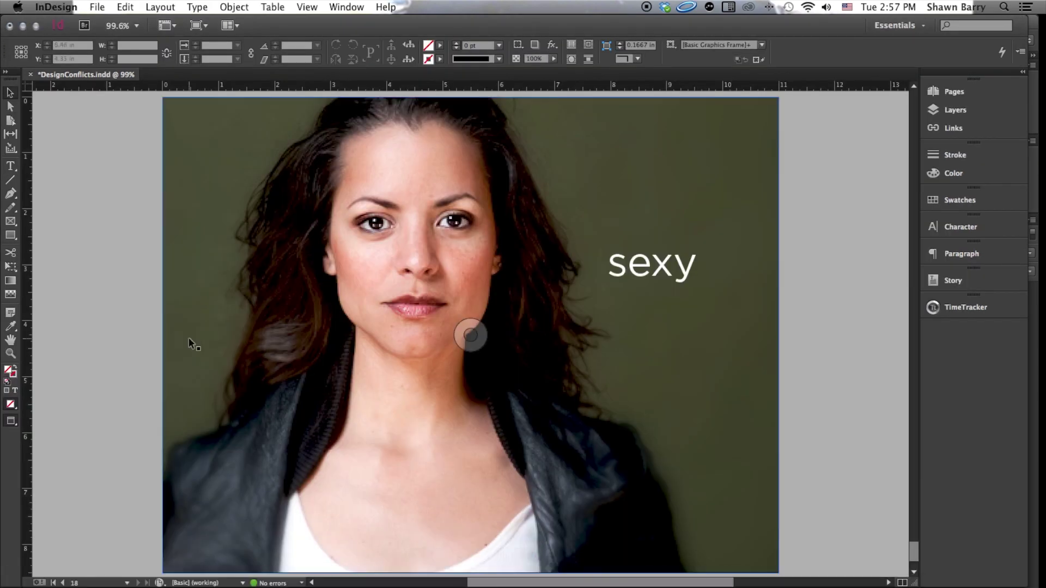
pyautogui.hotkey('shift', 'pageup')
pyautogui.hotkey('shift', 'pageup')
pyautogui.hotkey('shift', 'pageup')
pyautogui.hotkey('shift', 'pageup')
pyautogui.hotkey('shift', 'pageup')
pyautogui.hotkey('shift', 'pageup')
pyautogui.hotkey('shift', 'pageup')
pyautogui.hotkey('shift', 'pageup')
pyautogui.hotkey('shift', 'pageup')
pyautogui.hotkey('shift', 'pageup')
pyautogui.hotkey('shift', 'pageup')
pyautogui.hotkey('shift', 'pageup')
pyautogui.hotkey('shift', 'pageup')
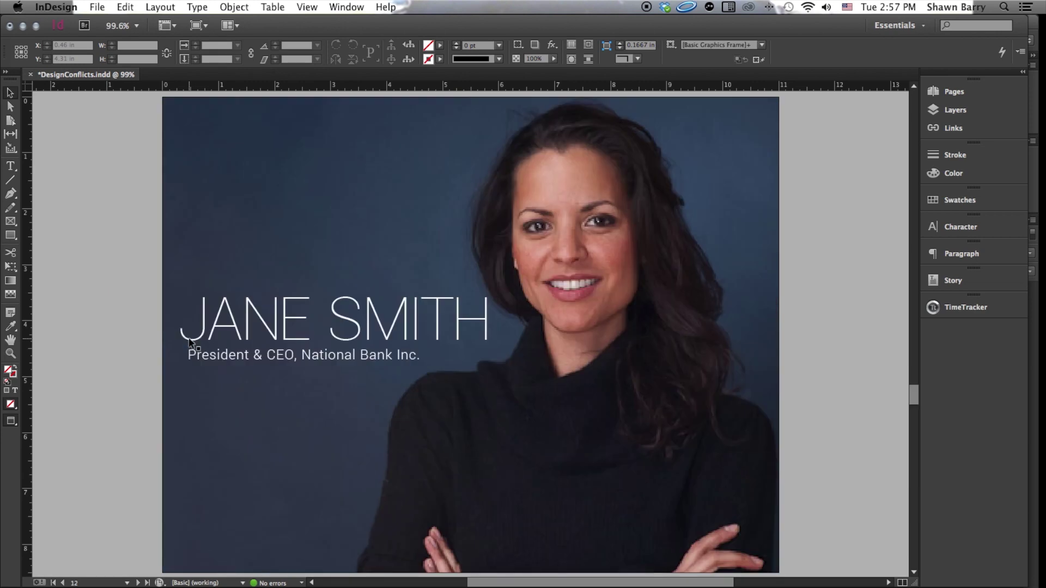
pyautogui.hotkey('shift', 'pageup')
pyautogui.hotkey('shift', 'pageup')
pyautogui.hotkey('shift', 'pageup')
pyautogui.hotkey('shift', 'pageup')
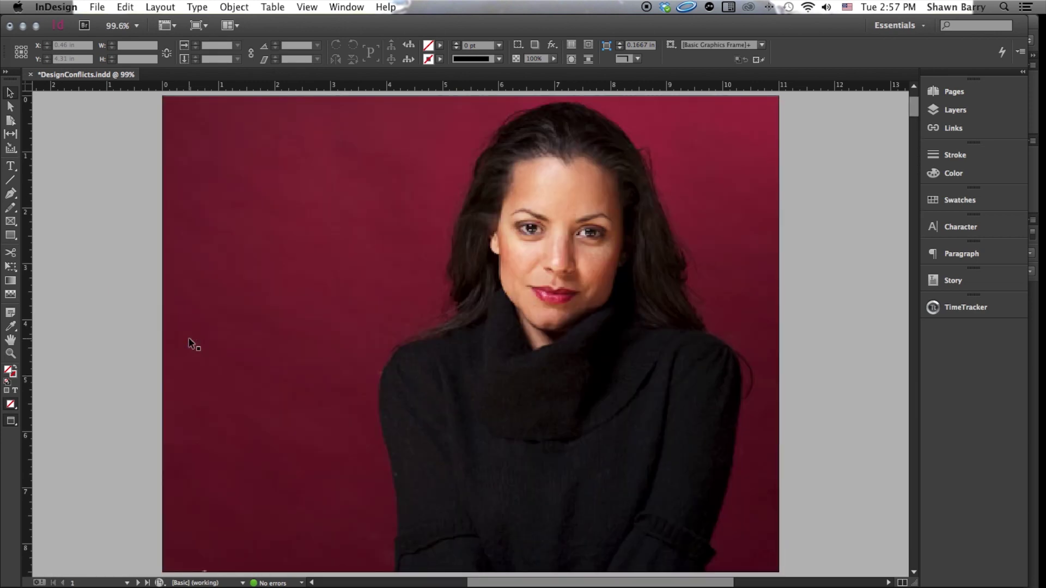
# Examine the portraits without text from page 2 through page 4, ending on the leather-jacket portrait.
pyautogui.hotkey('shift', 'pagedown')
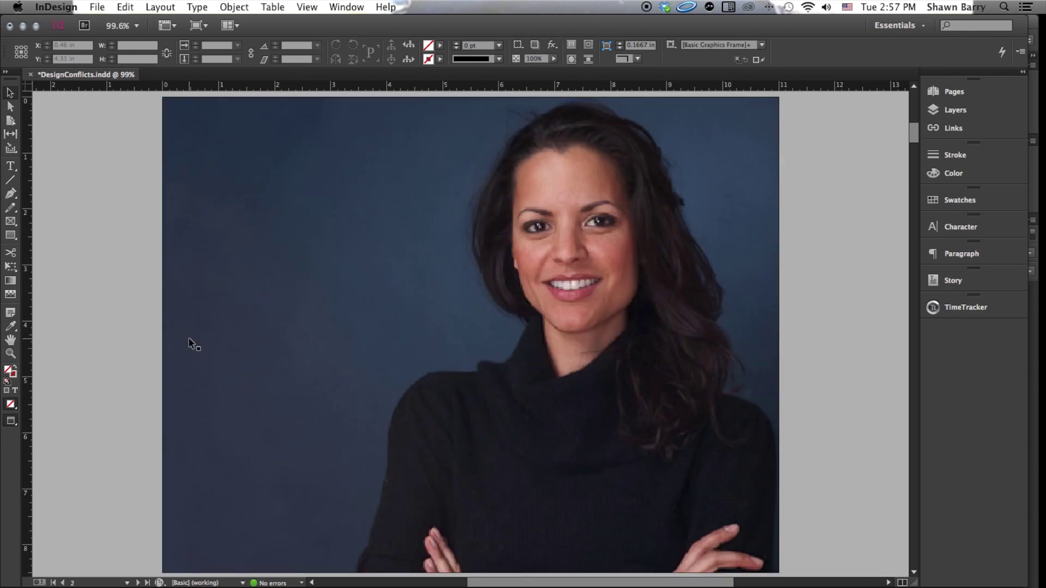
pyautogui.hotkey('shift', 'pagedown')
pyautogui.hotkey('shift', 'pagedown')
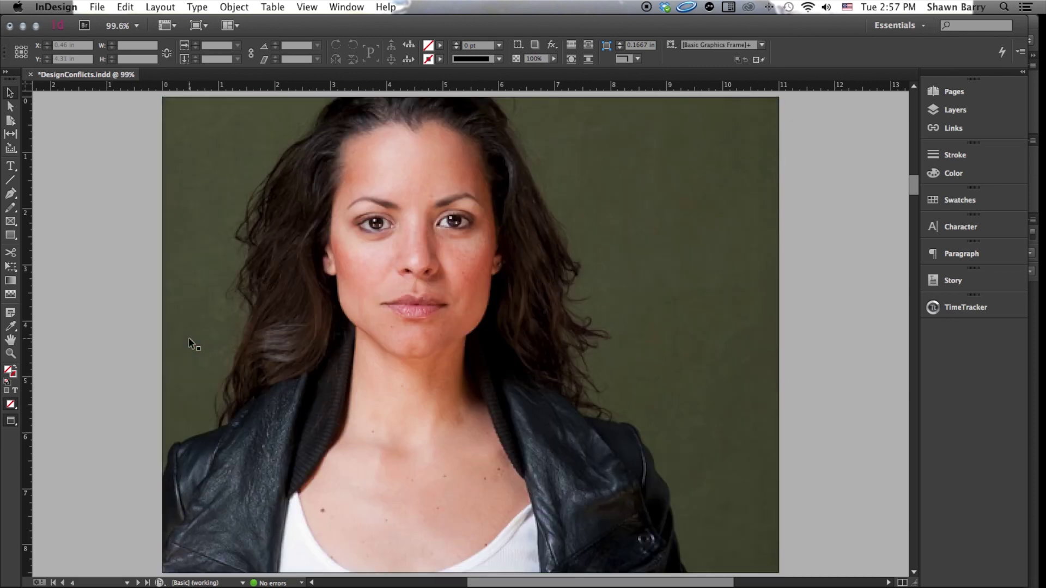